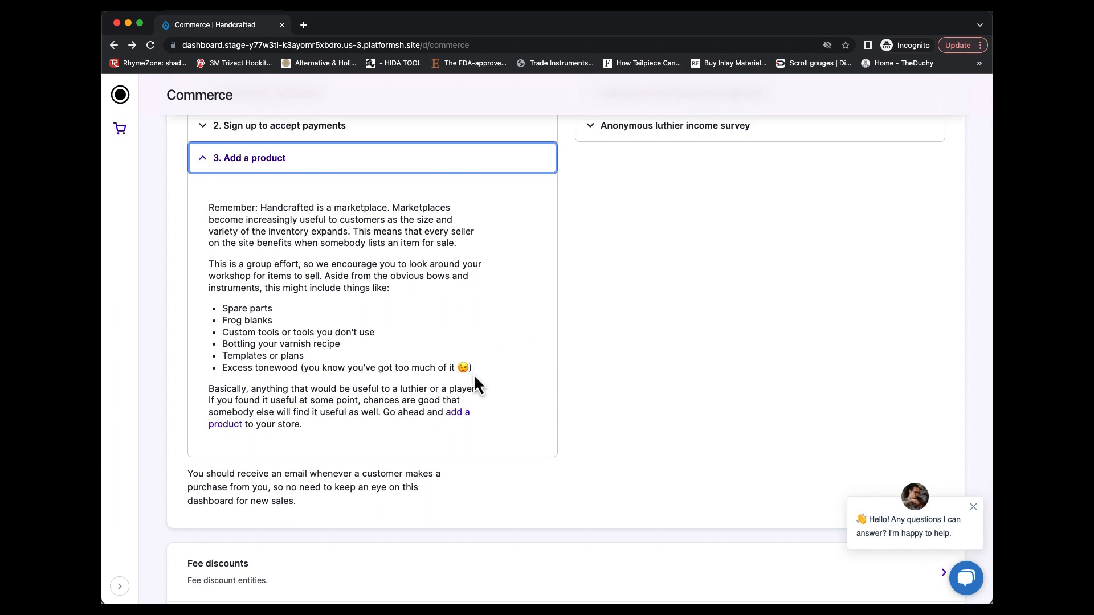
Start a new Instrument product titled Del Gesú "Plowden" Copy and mark it as made by the seller
click(457, 423)
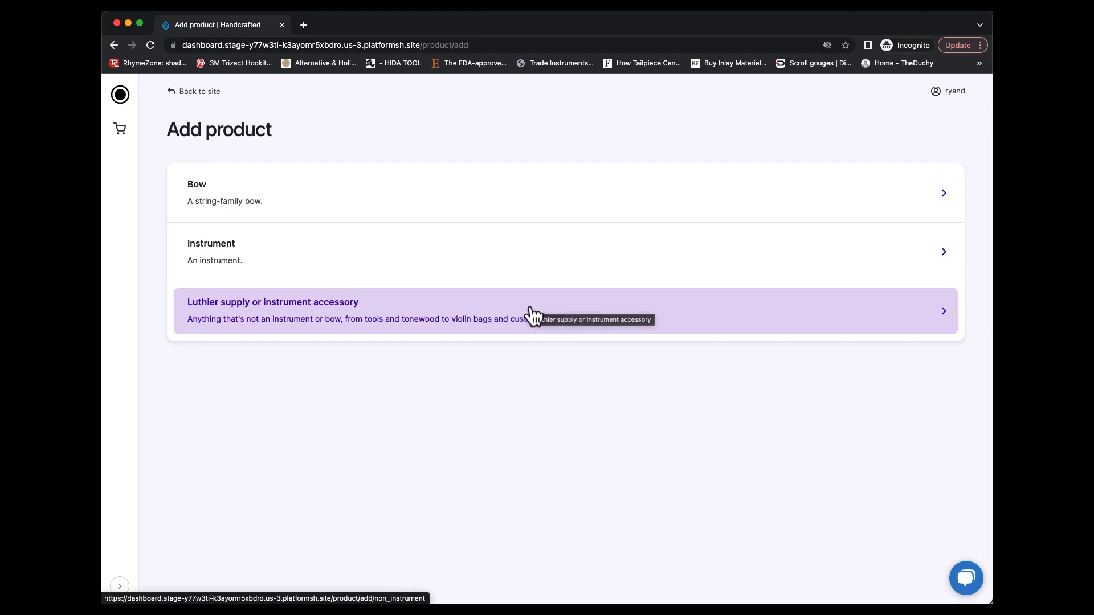
click(541, 260)
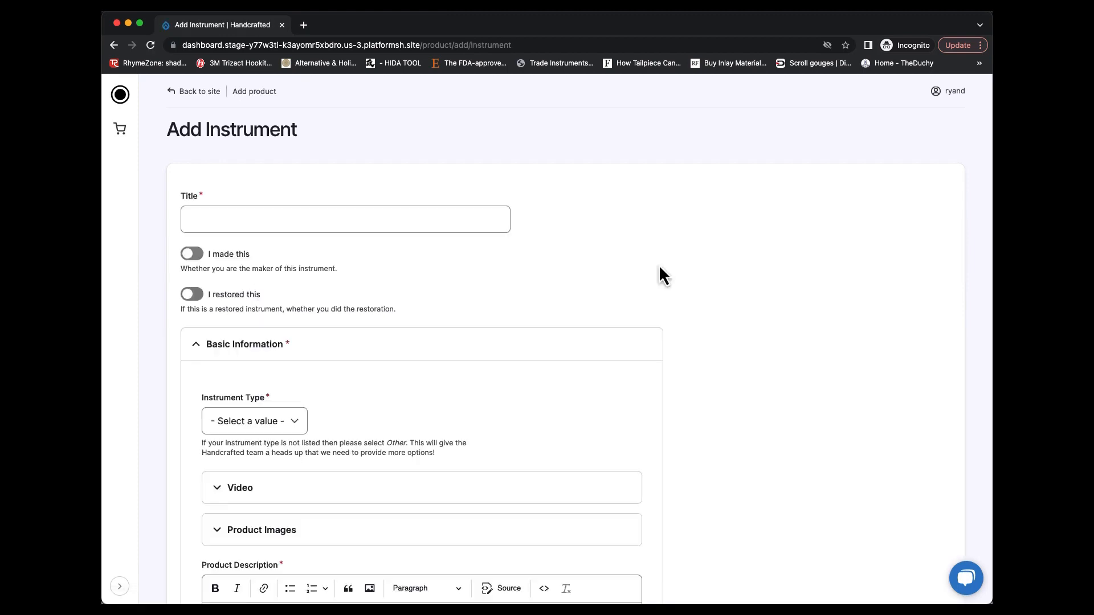
click(313, 224)
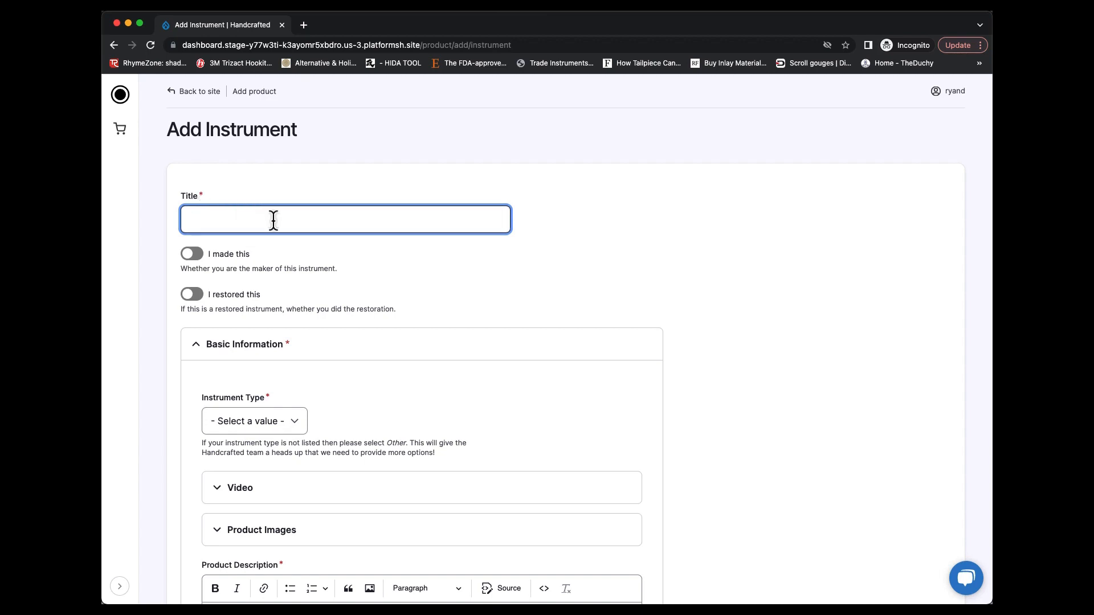
text(Del Gesú "Plowden" Copy)
click(192, 255)
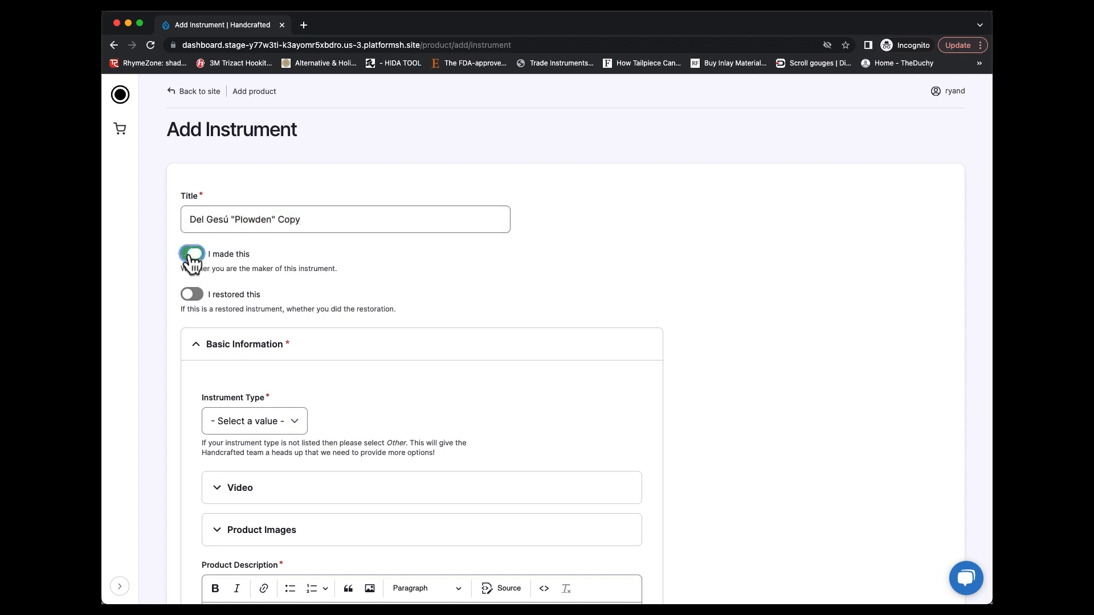
Set the instrument type to String Family with the subtype Violin in the basic information
scroll(342, 259, down, 2)
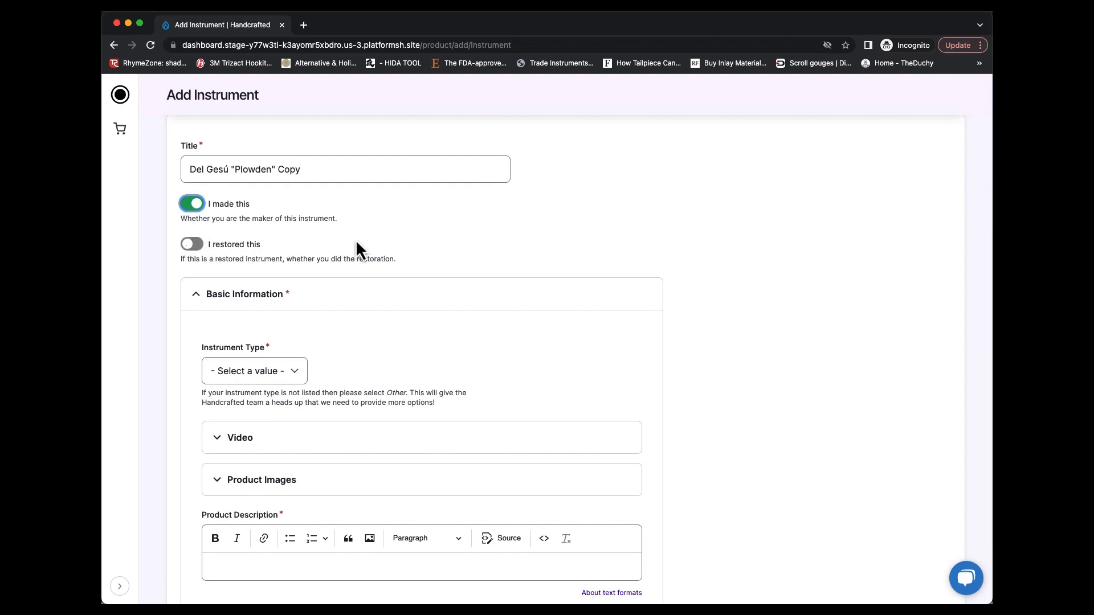
scroll(432, 212, down, 2)
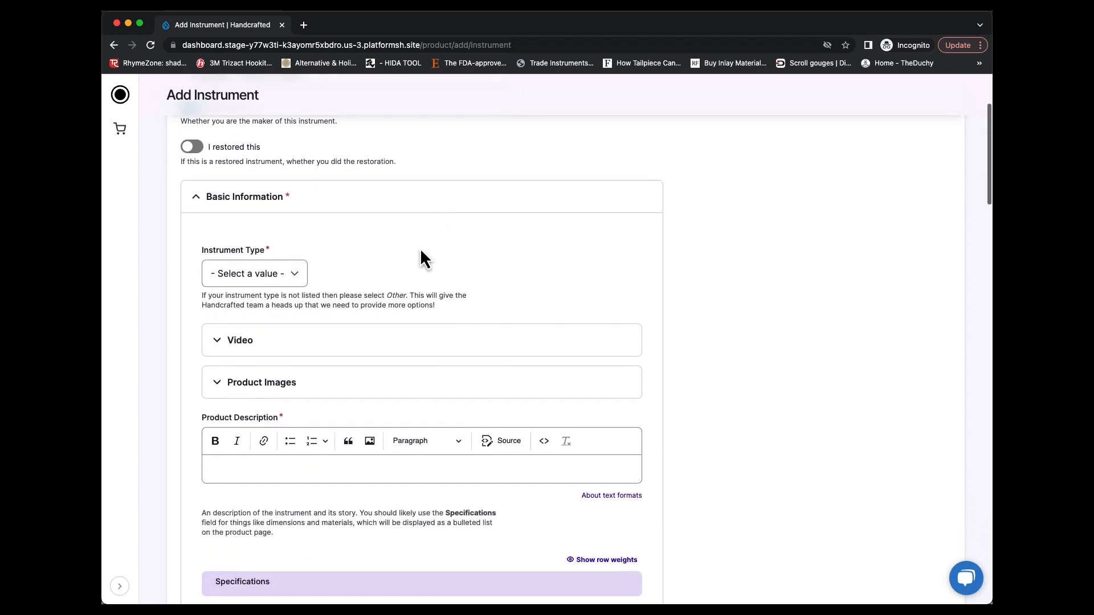
click(296, 272)
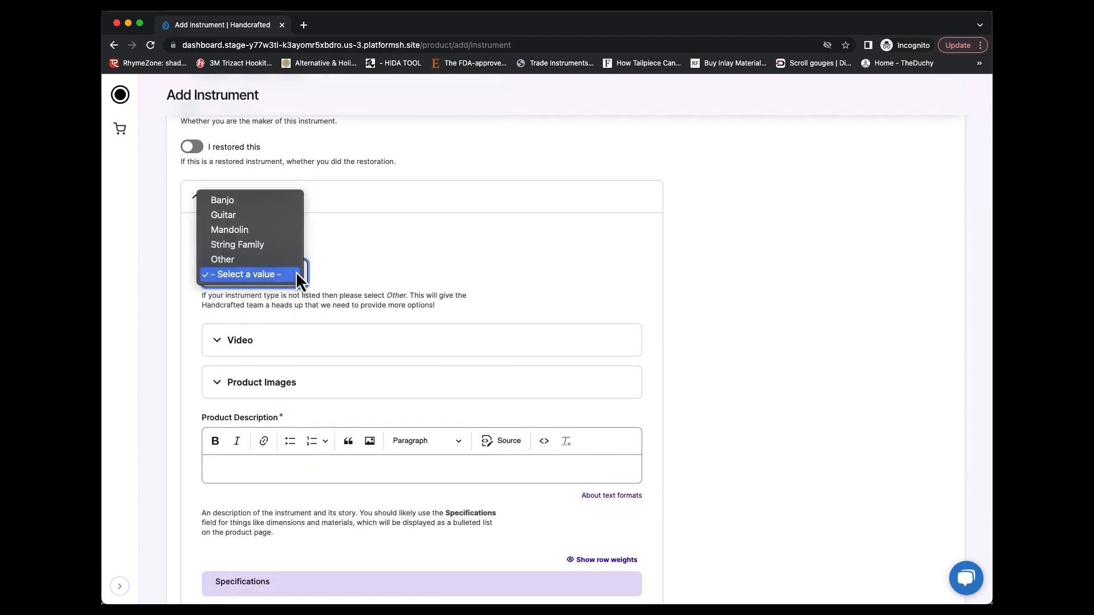
key(Up)
key(Up)
key(Up)
key(Up)
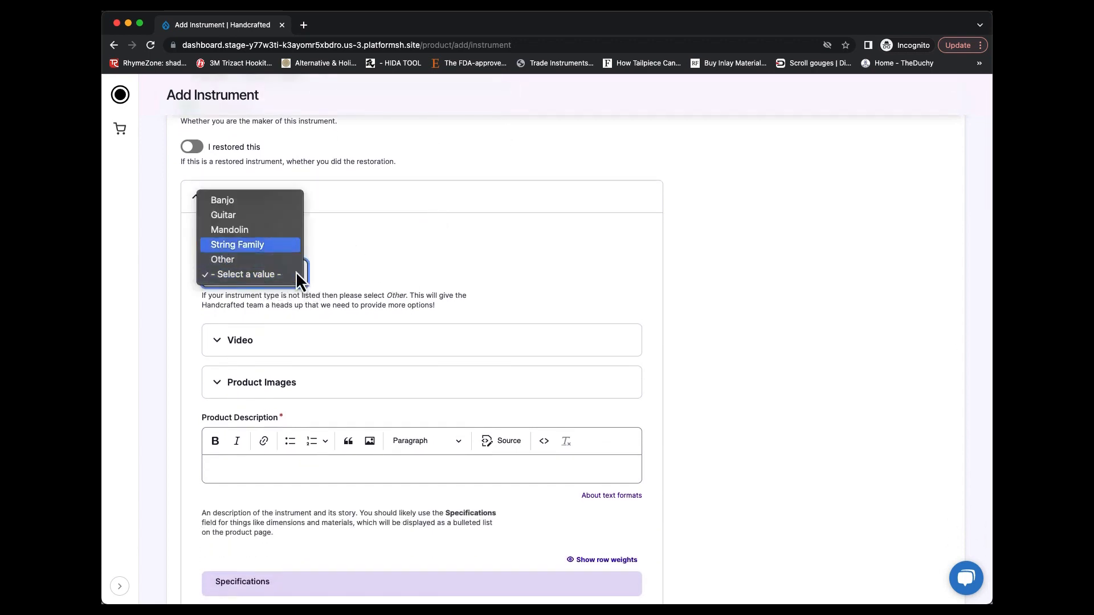
click(271, 244)
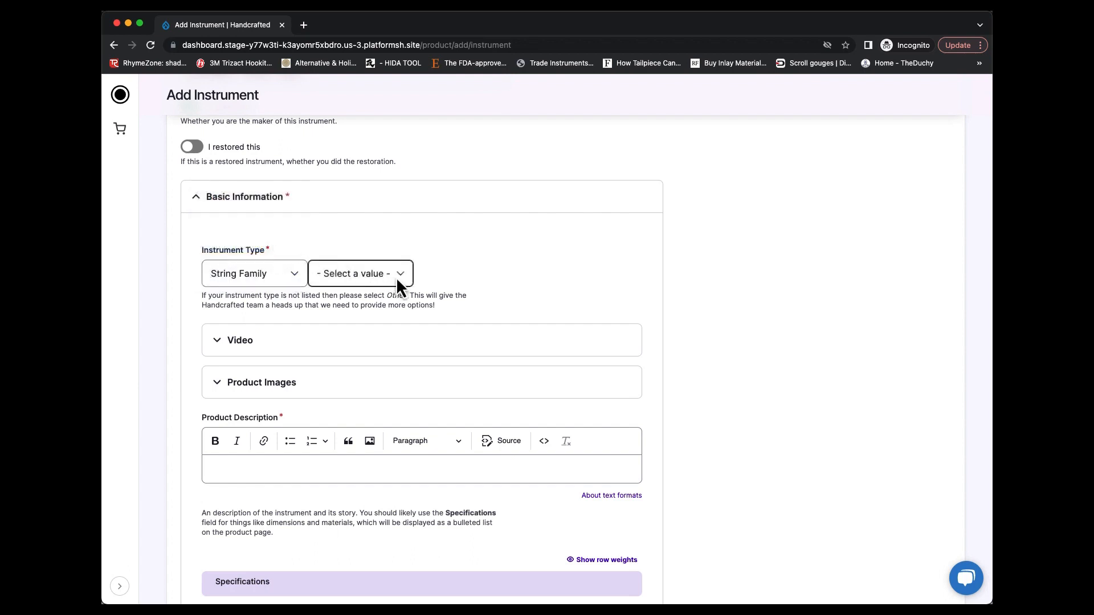
click(396, 277)
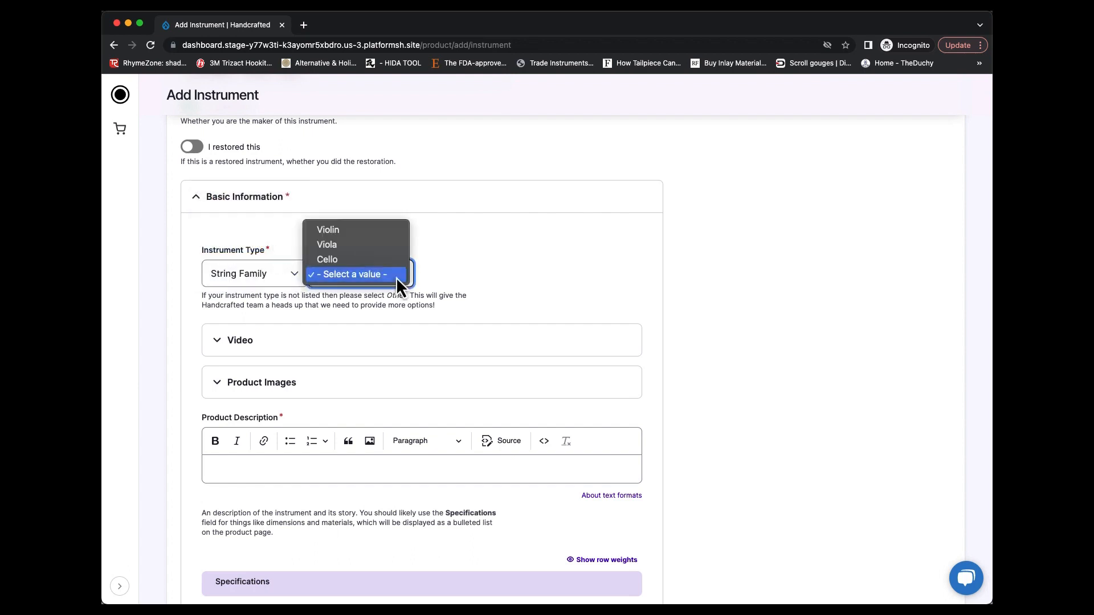
click(365, 230)
Expand the Video and Product Images sections to review their upload options, collapsing each one again
scroll(364, 234, down, 1)
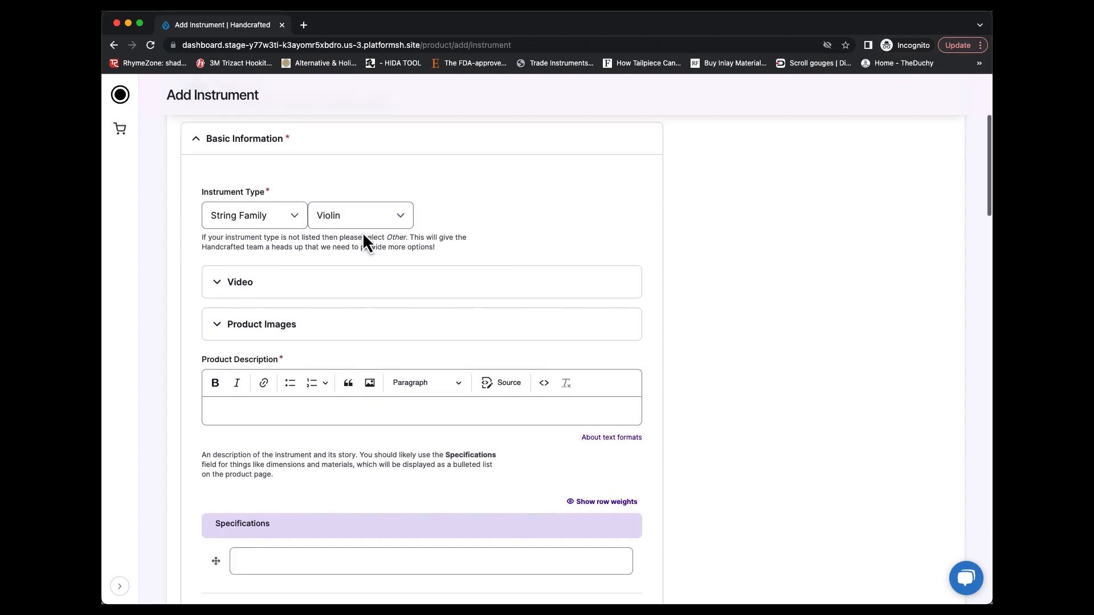
click(285, 291)
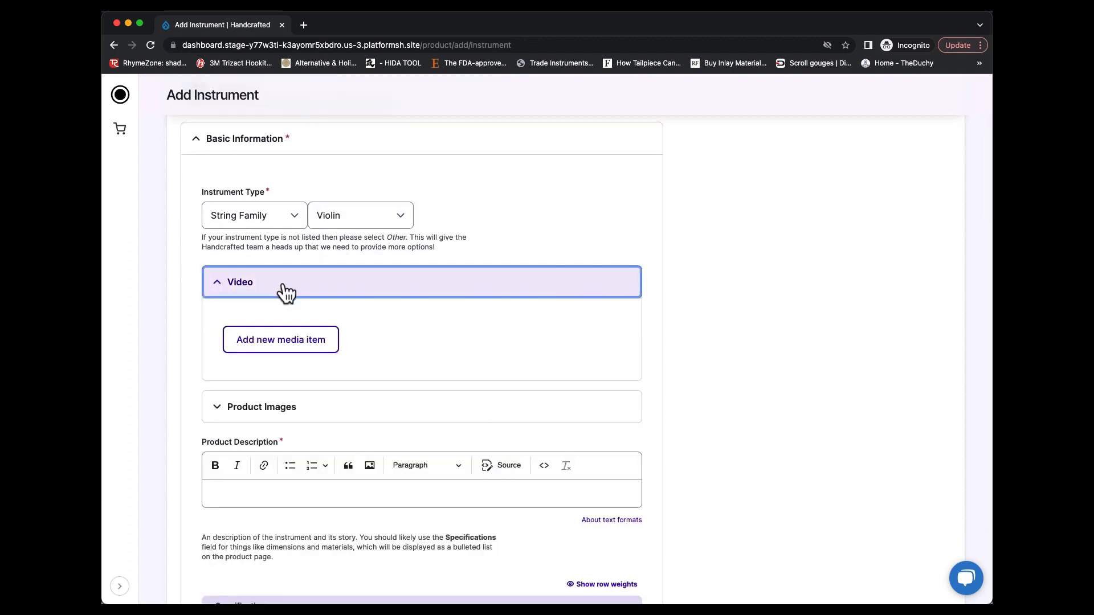
click(272, 343)
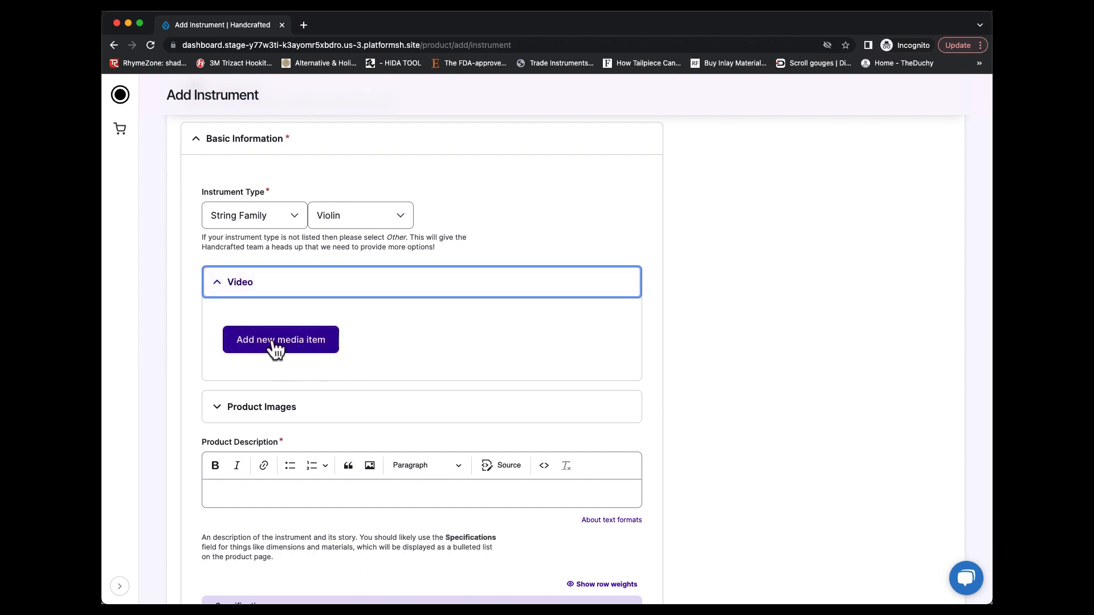
click(239, 288)
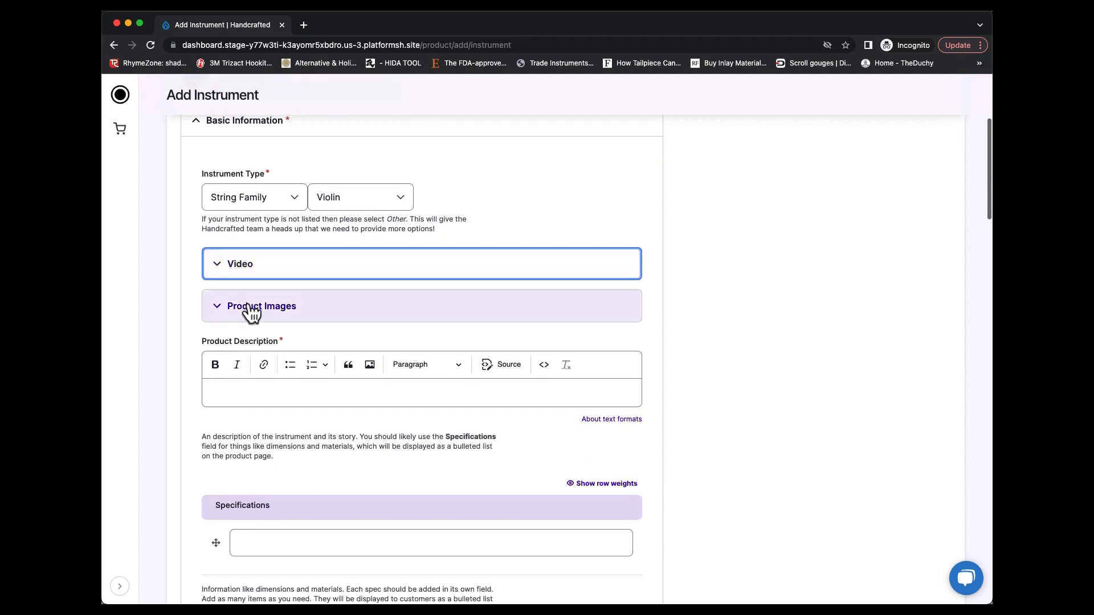
click(249, 310)
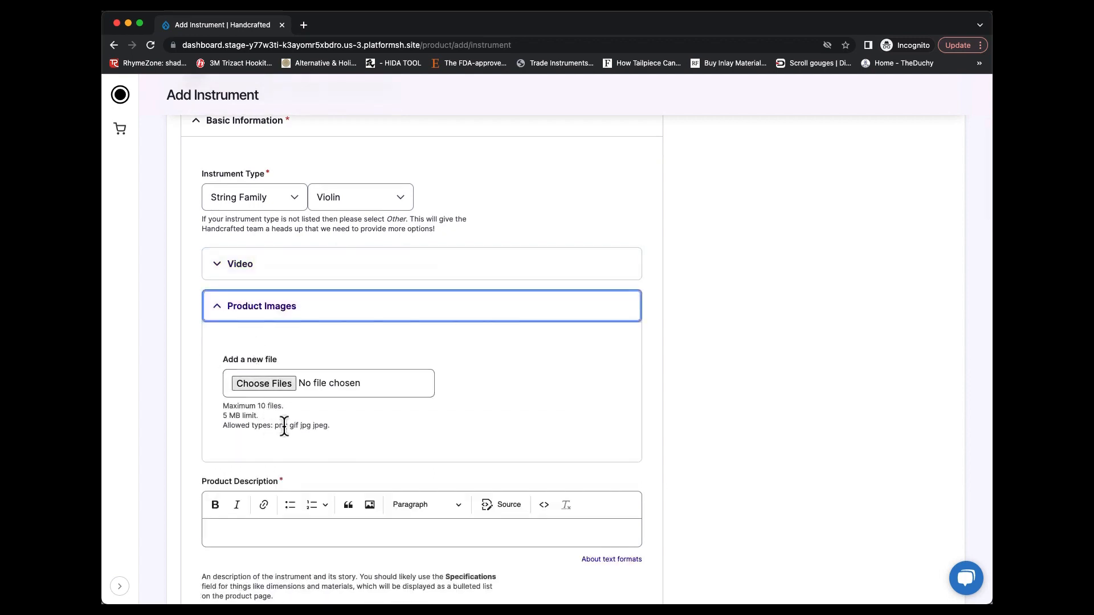
click(261, 310)
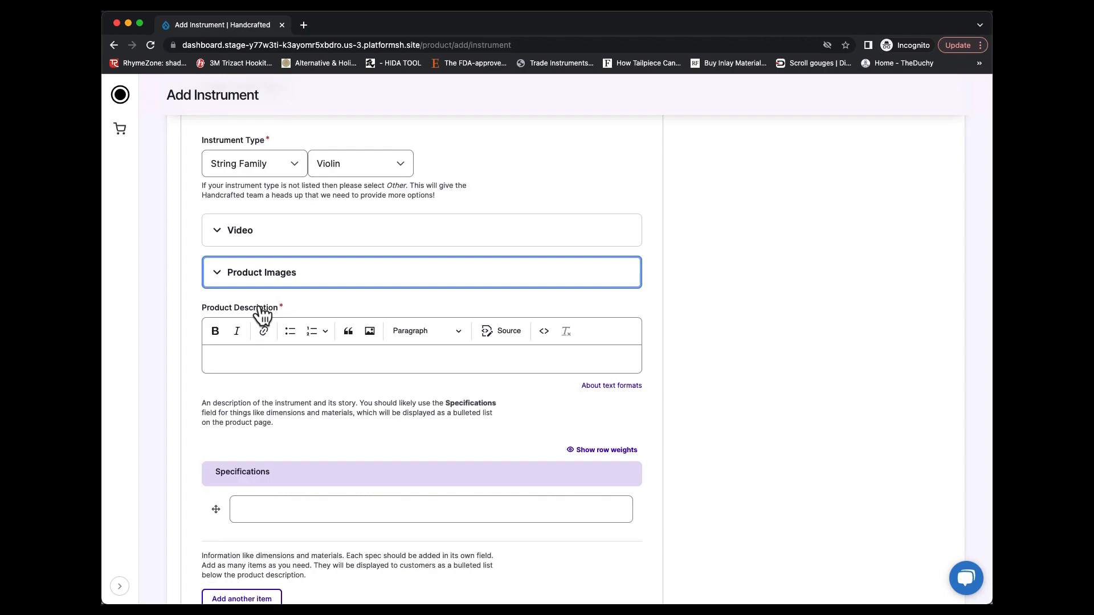
Enter "Plowden Copy", including the quotation marks, as the product description
scroll(261, 314, down, 1)
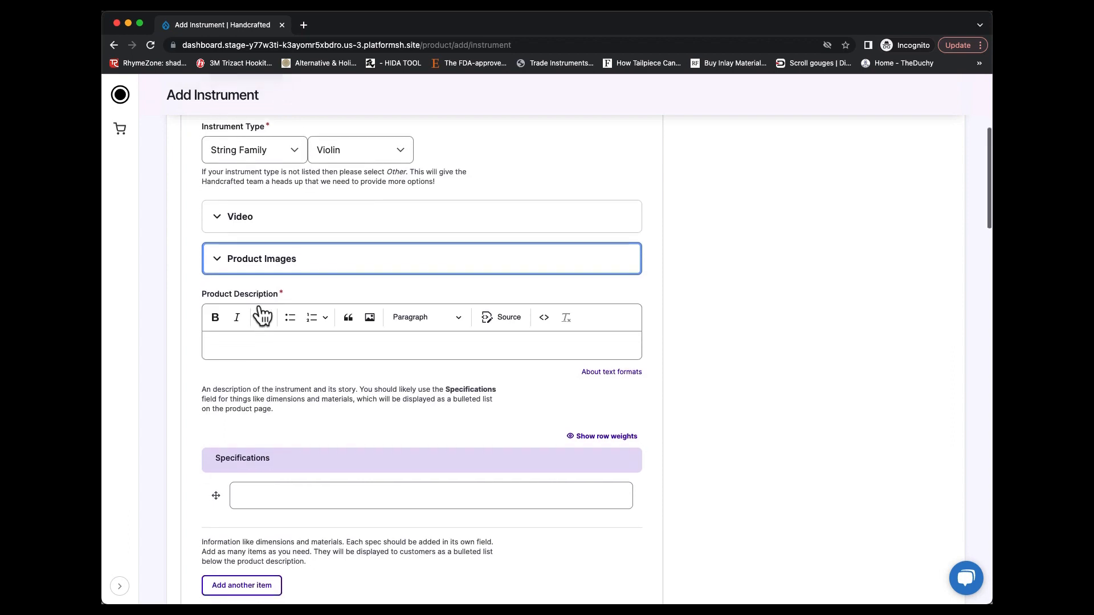
click(332, 338)
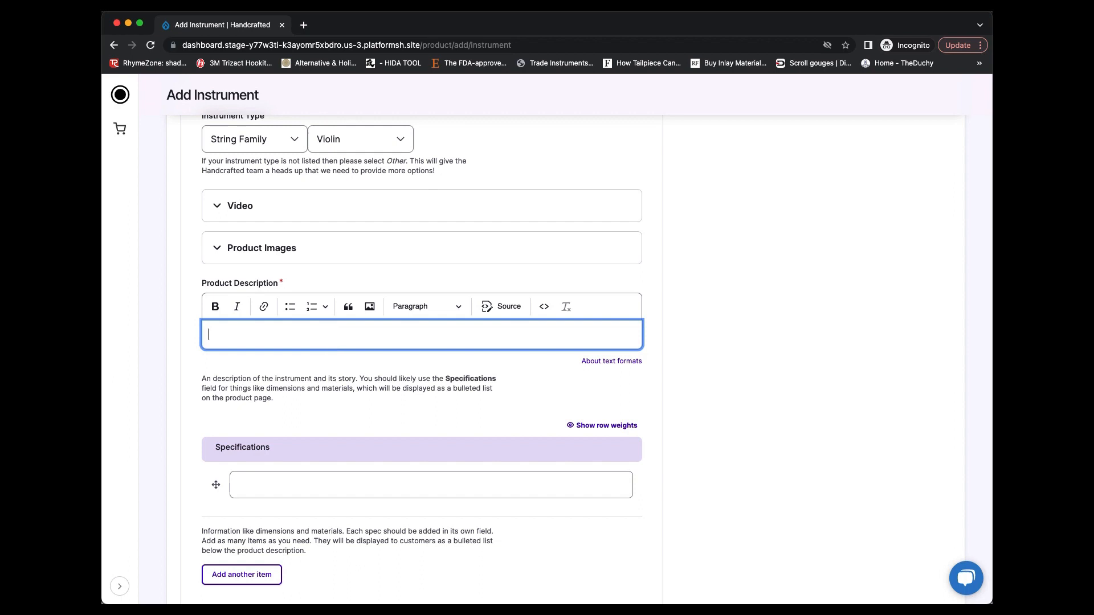
text("po)
key(BackSpace)
key(BackSpace)
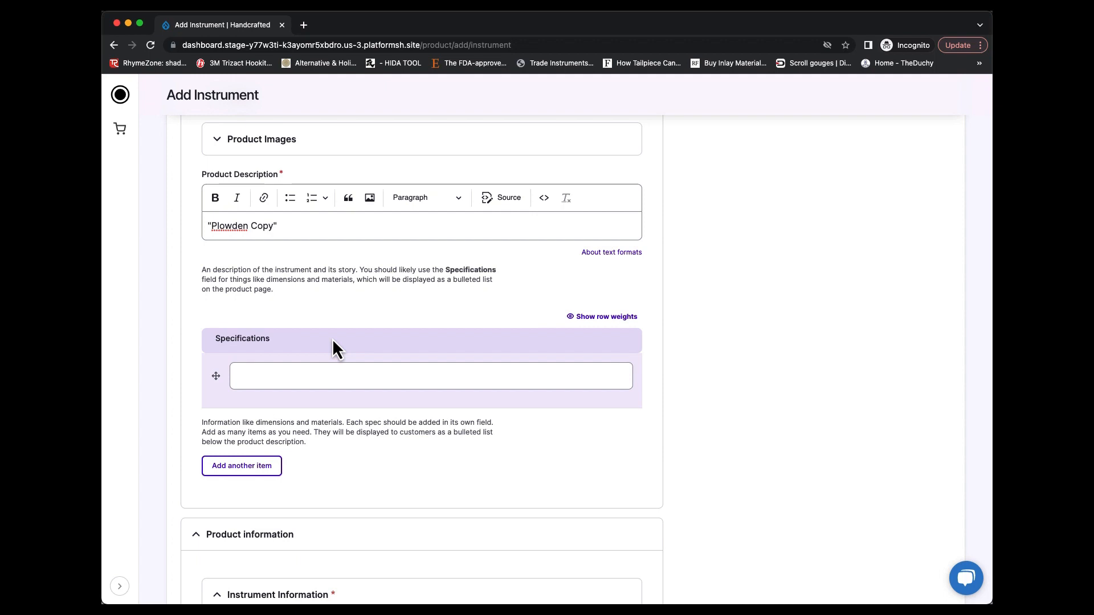
Set the instrument size to String Family, 4/4 in the instrument information
scroll(332, 341, down, 4)
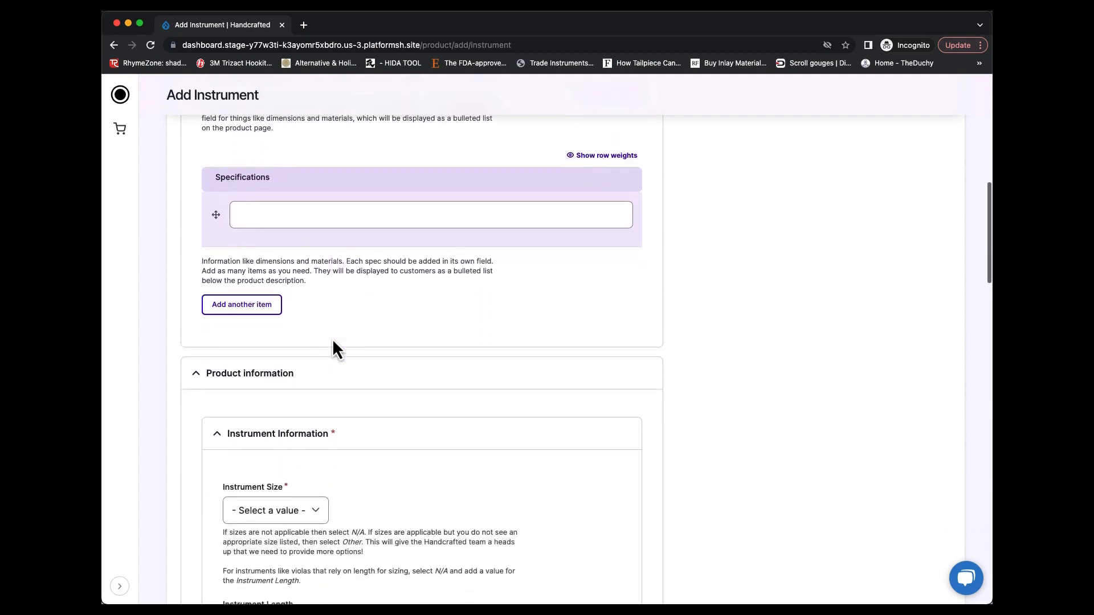
scroll(335, 349, down, 3)
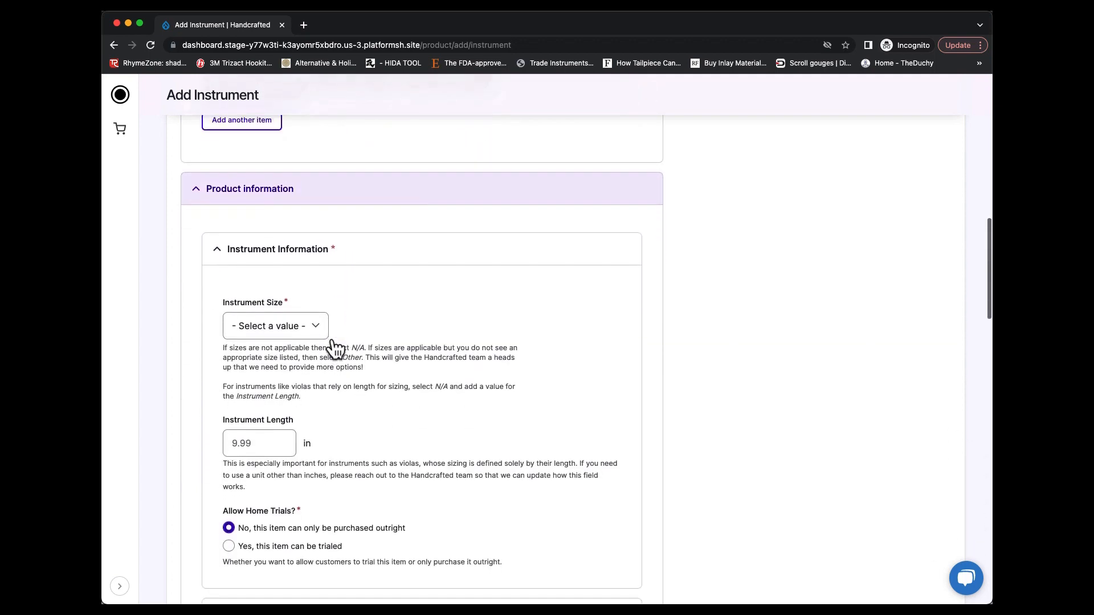
scroll(354, 319, down, 1)
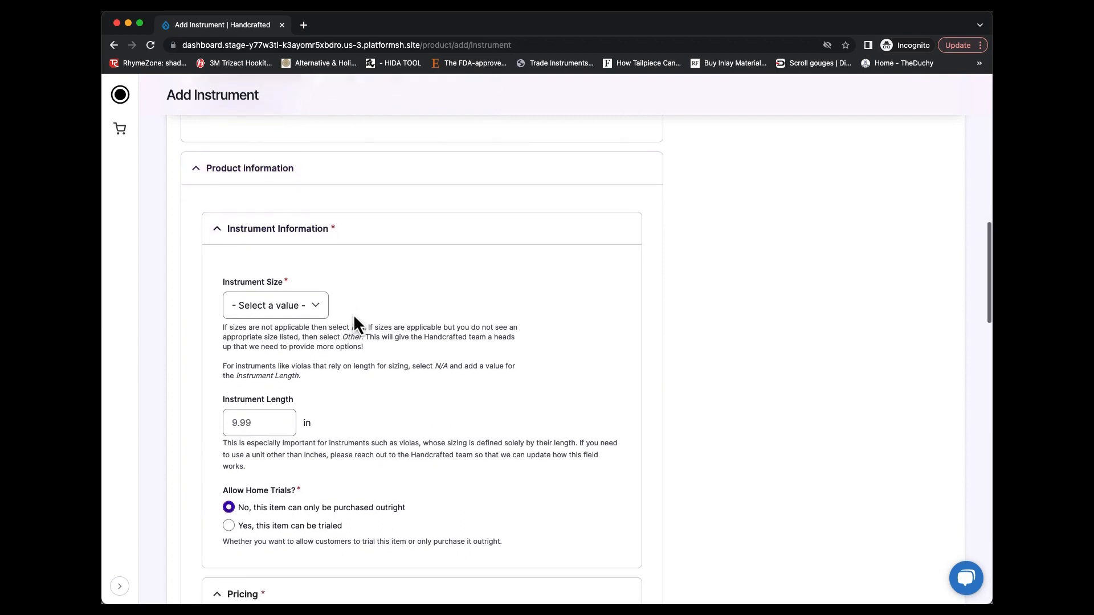
click(316, 307)
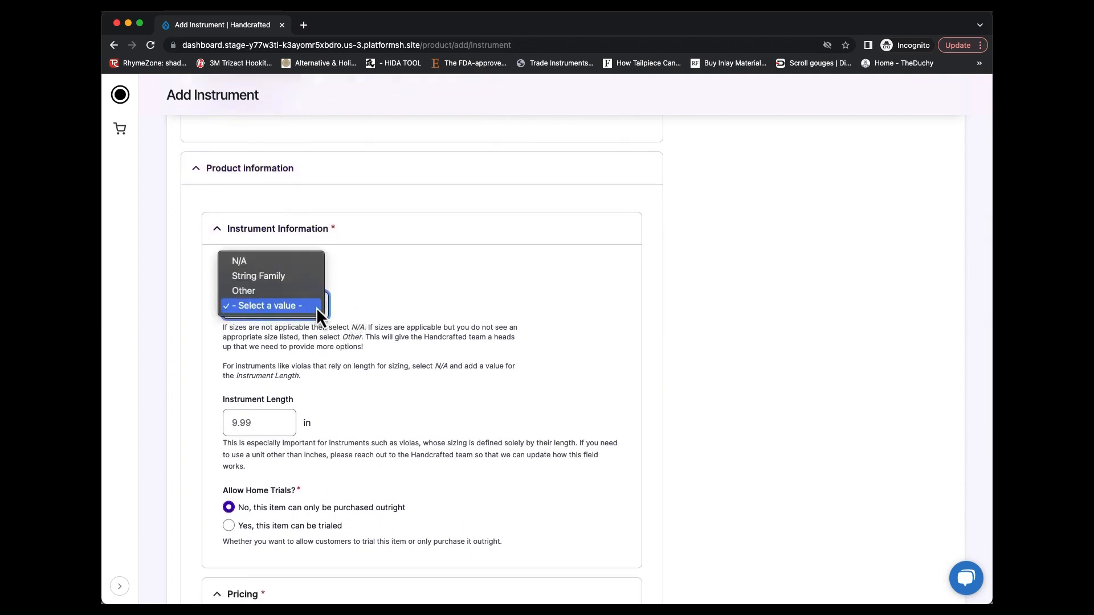
click(300, 281)
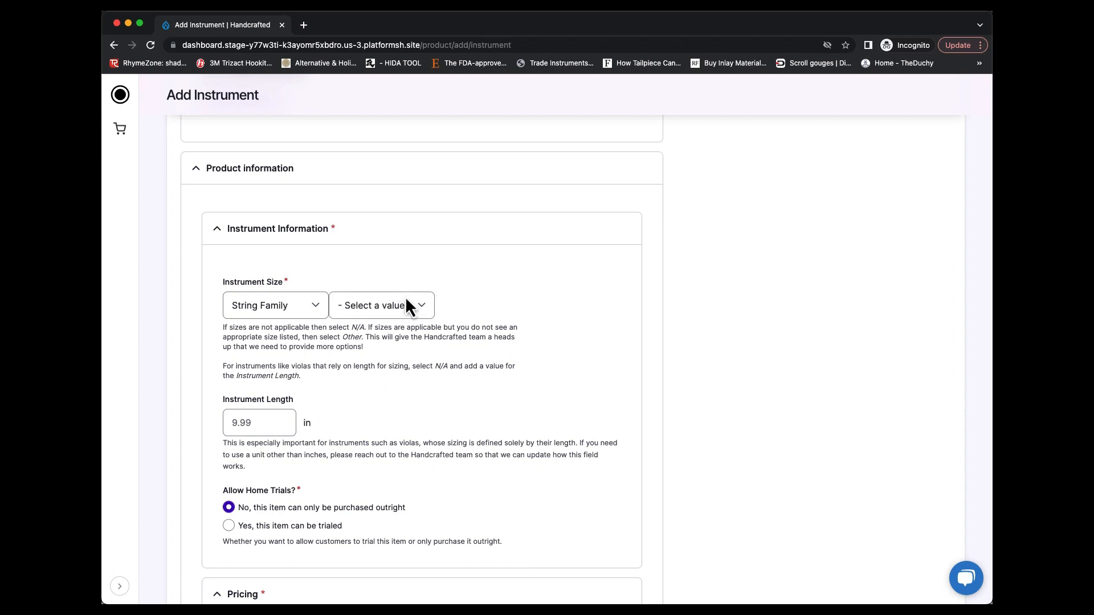
click(387, 307)
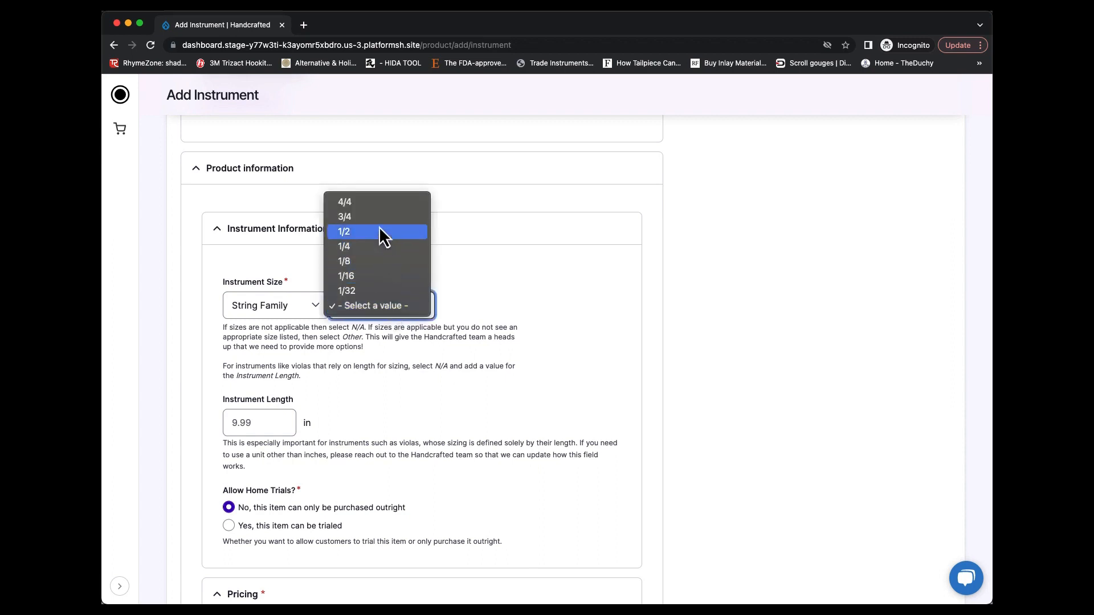
click(379, 204)
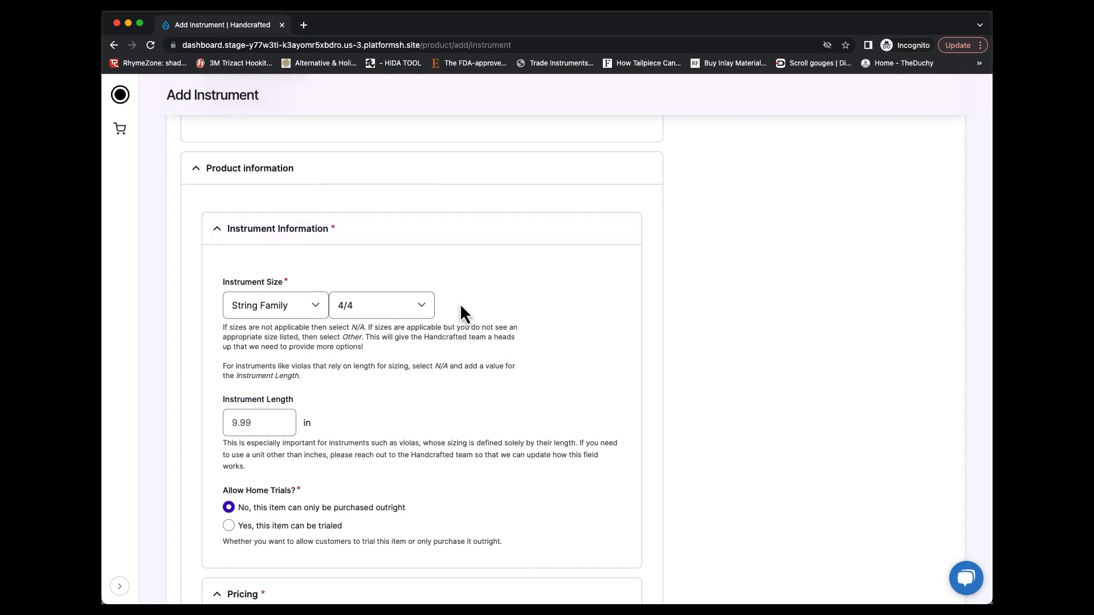
Leave the instrument length blank and allow home trials with the option "Yes, this item can be trialed"
scroll(462, 313, down, 3)
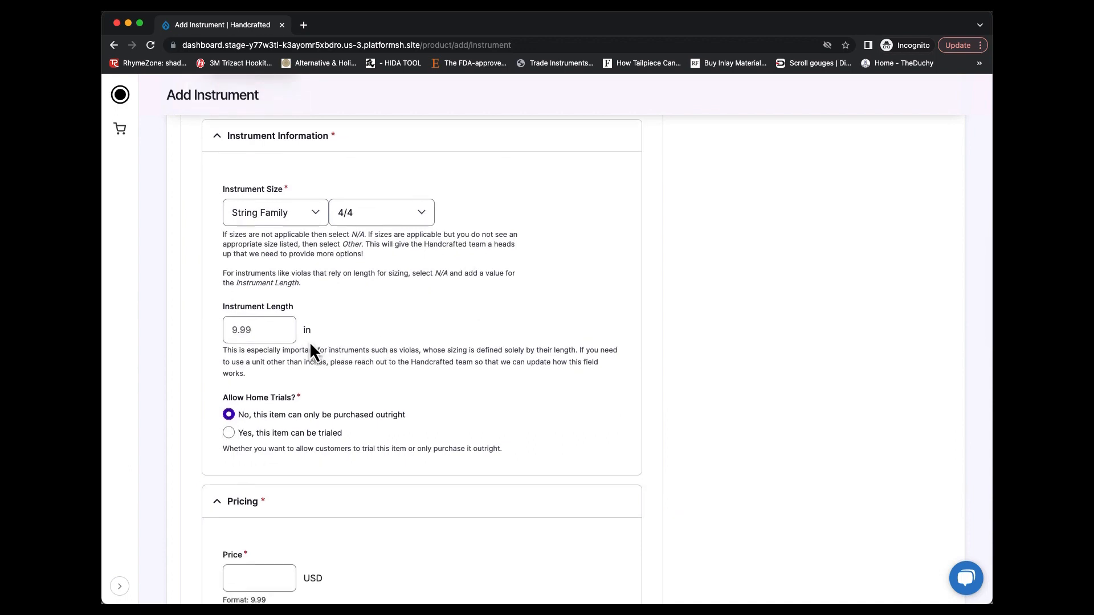
scroll(333, 324, down, 2)
click(286, 254)
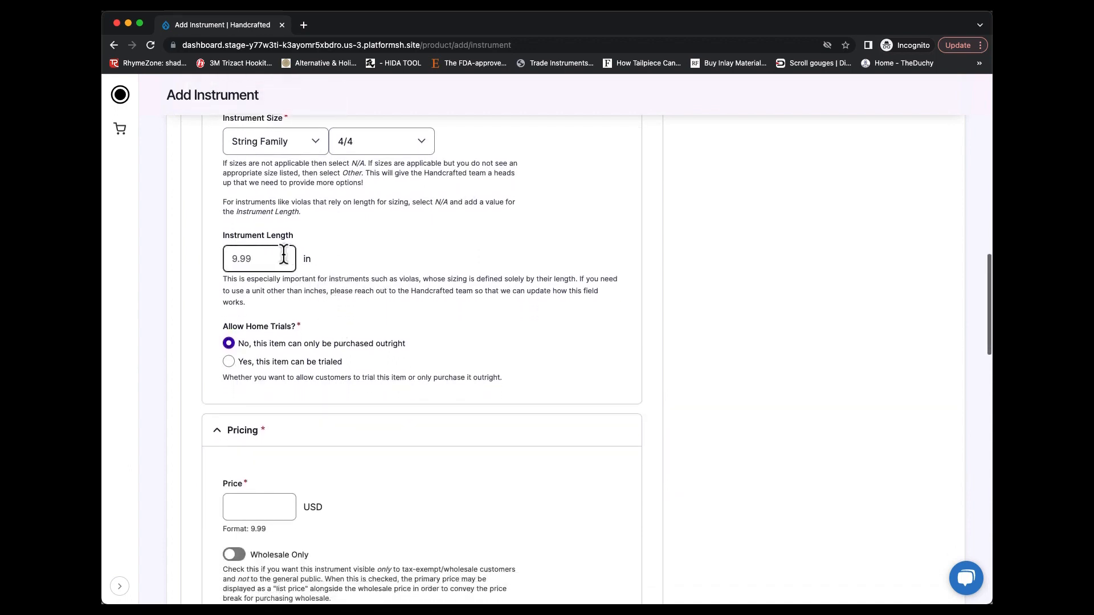
click(247, 279)
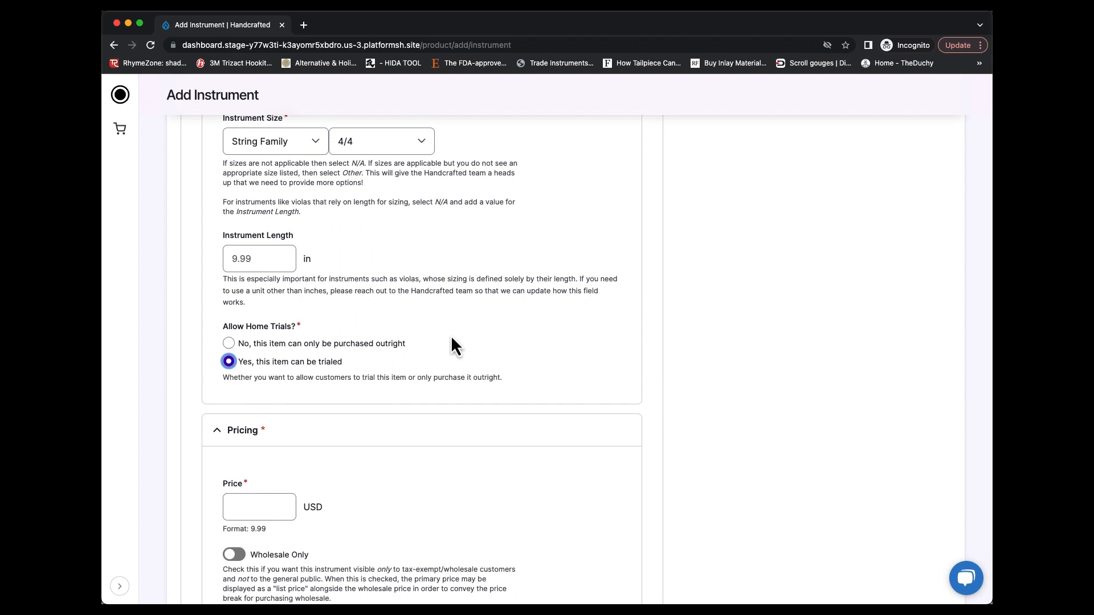
Set the instrument's price to 10,000 USD, keeping Wholesale Only switched off
scroll(452, 338, down, 5)
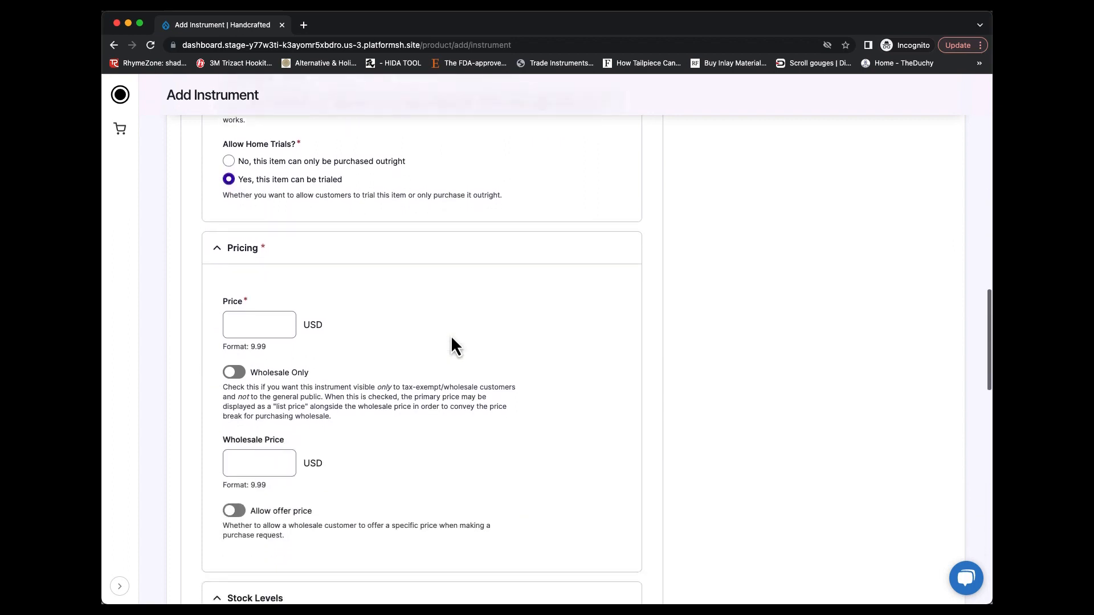
scroll(456, 269, down, 2)
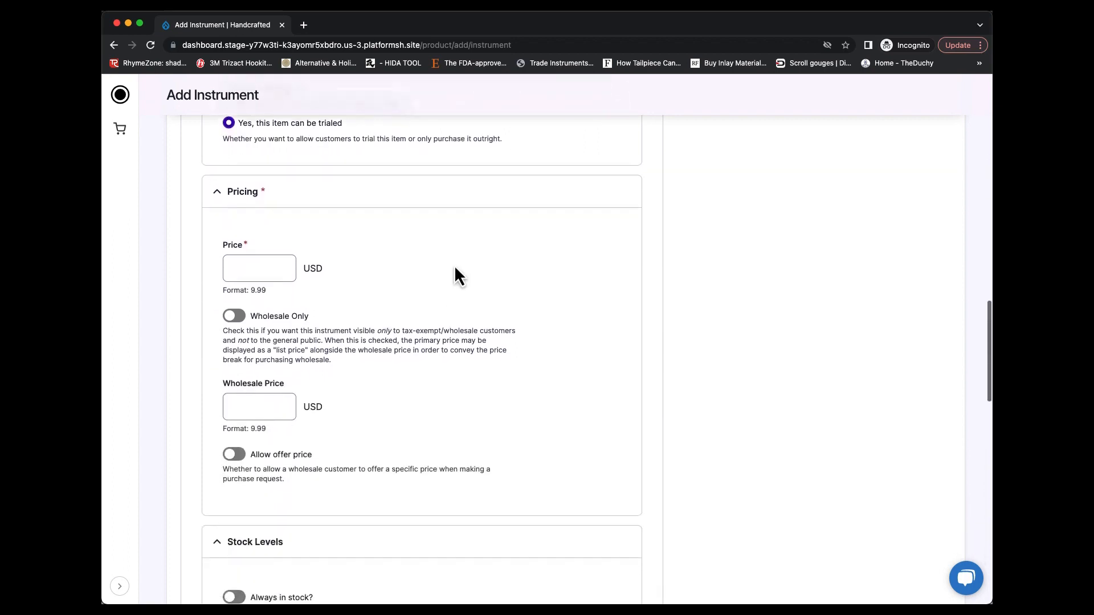
scroll(456, 269, down, 1)
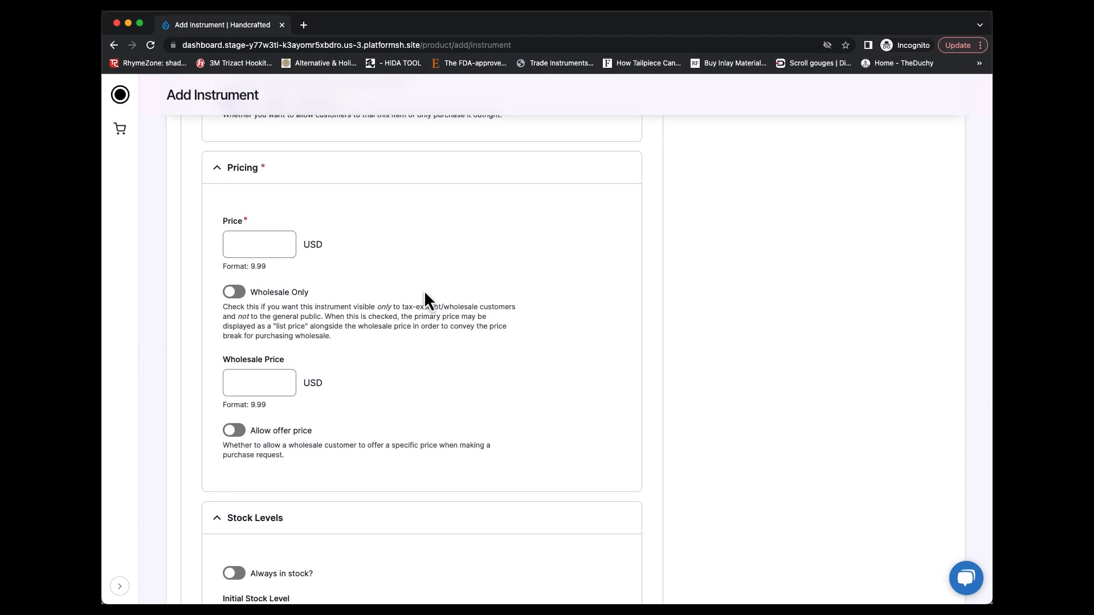
click(282, 244)
click(233, 293)
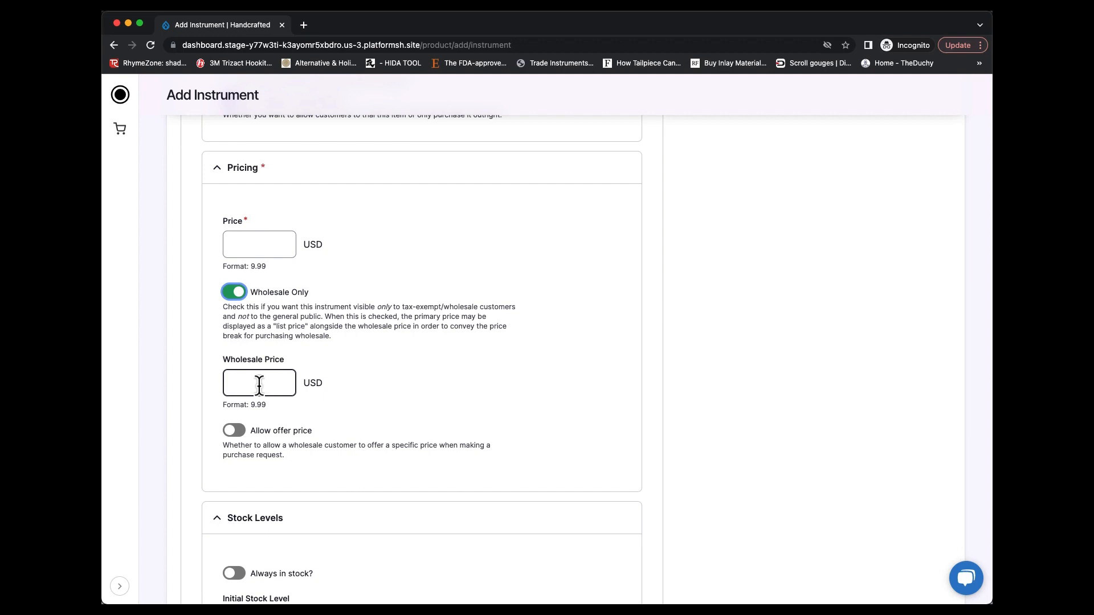
click(235, 291)
click(260, 245)
text(10,000)
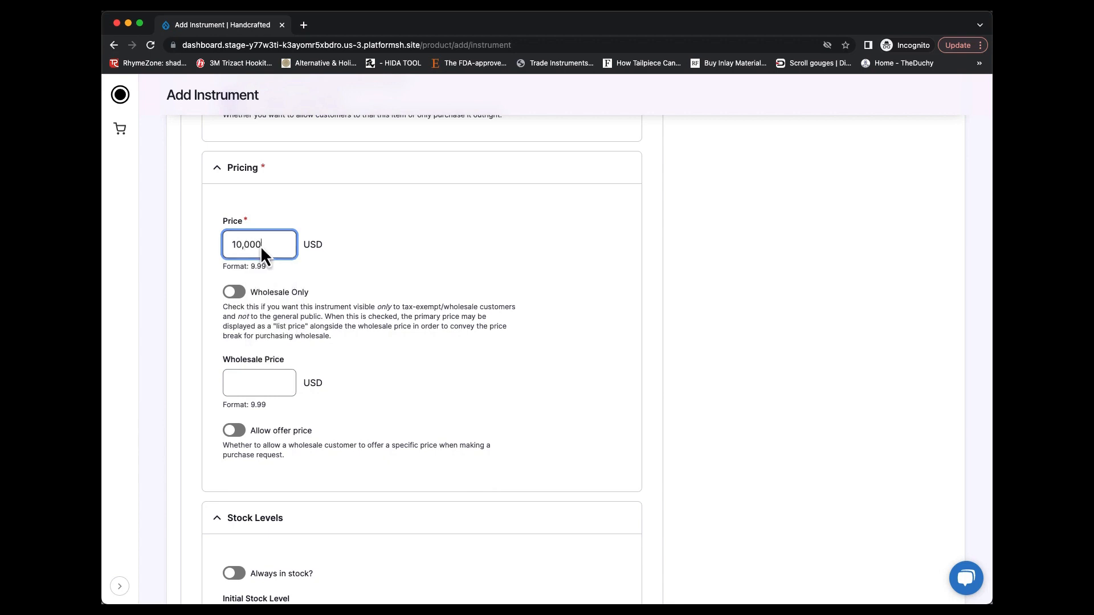
click(397, 258)
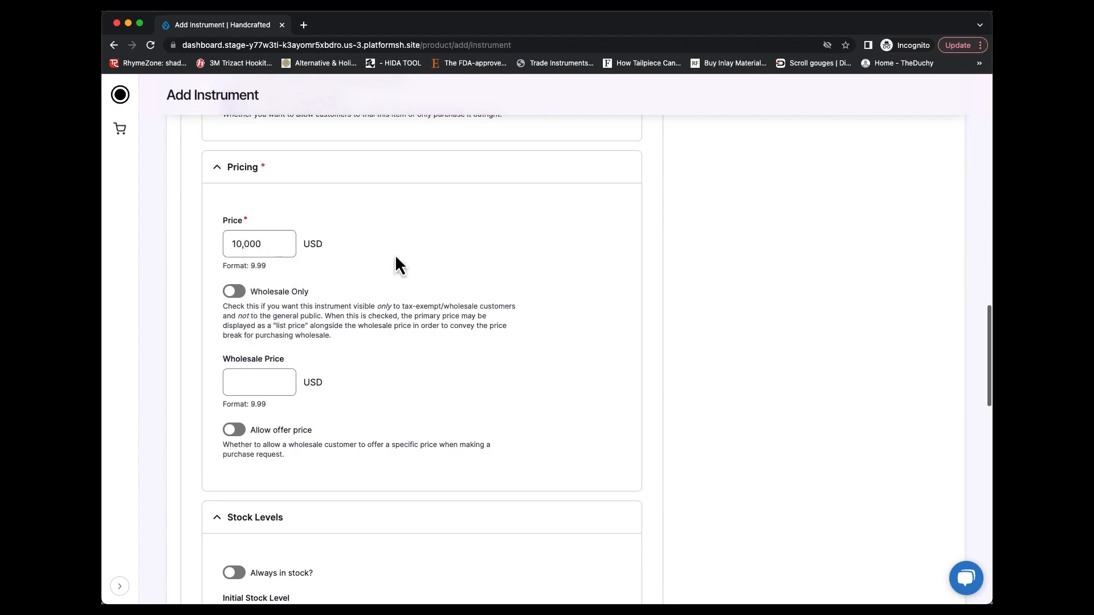
Try out the Allow offer price option in the instrument's pricing and switch it back off
scroll(396, 261, down, 3)
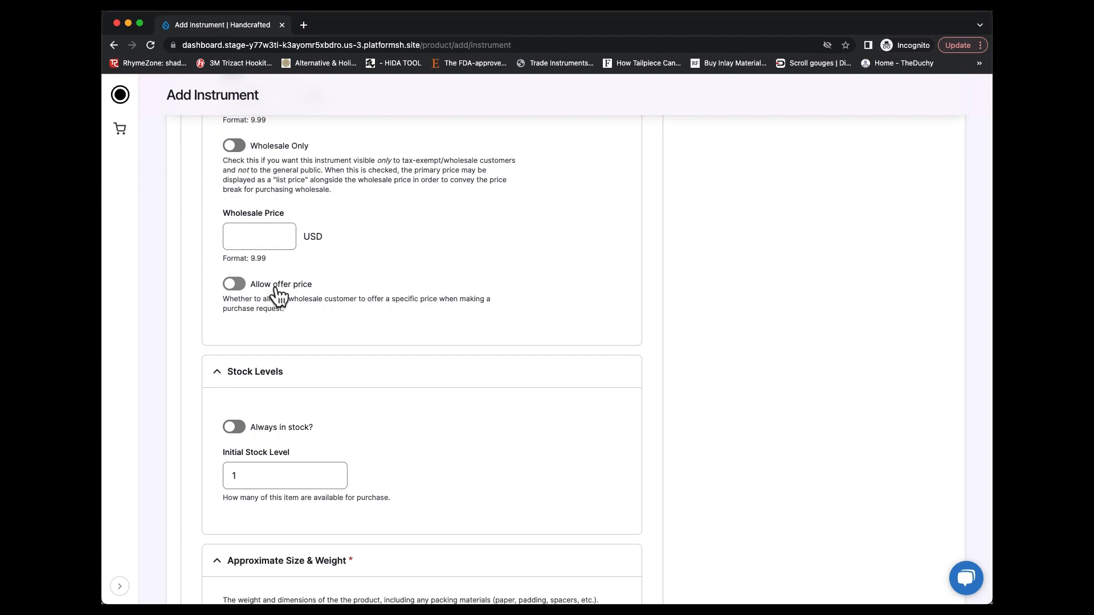
click(234, 288)
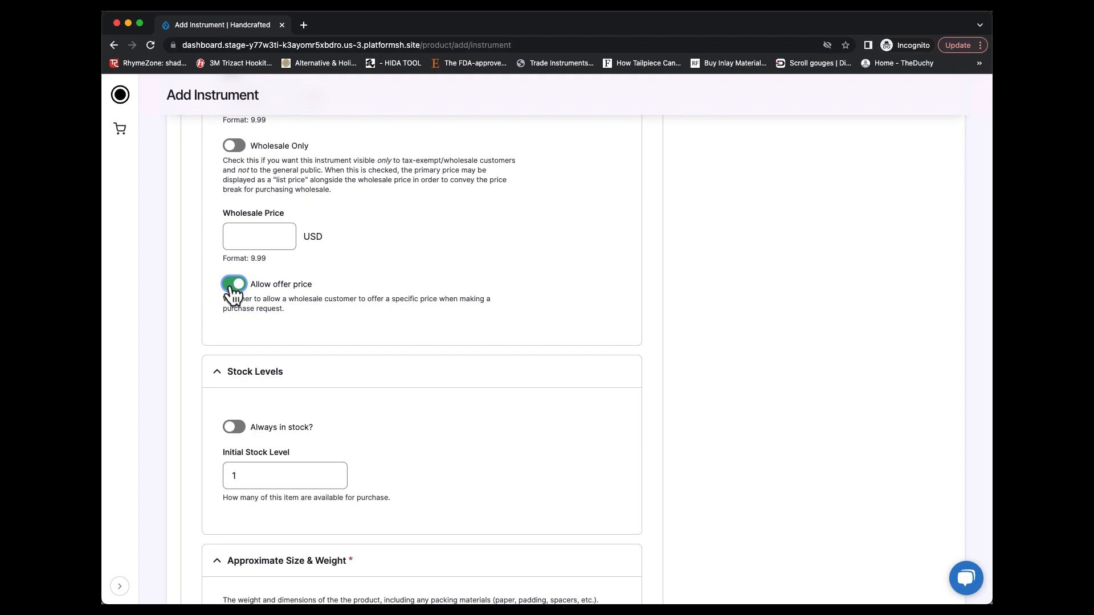
click(233, 284)
Review the stock level, packed dimensions, weight and published settings of the instrument without filling them in
scroll(399, 277, down, 3)
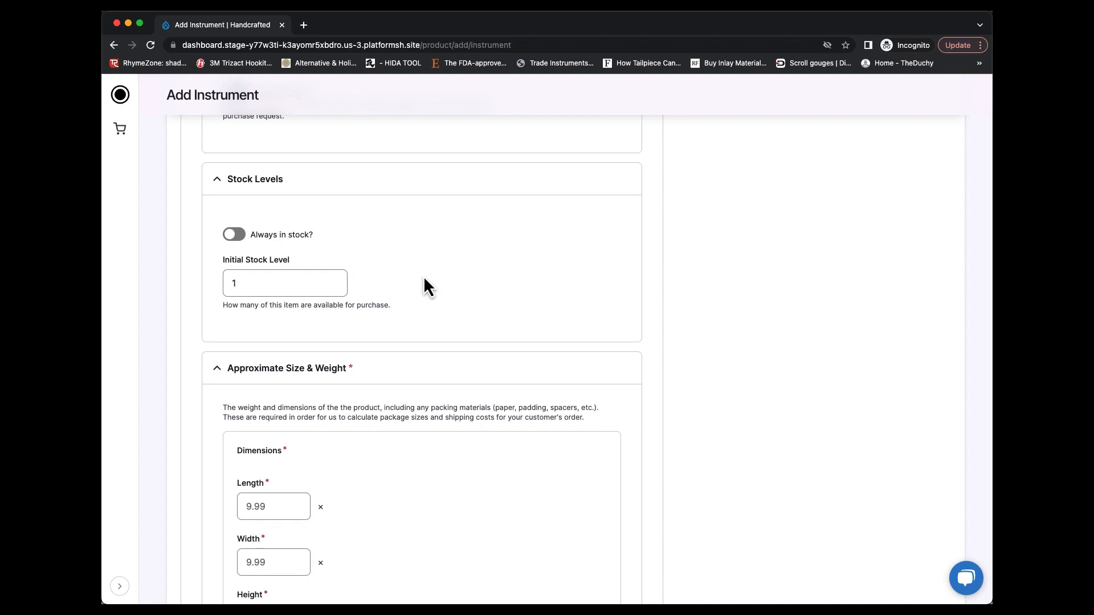
scroll(424, 281, down, 3)
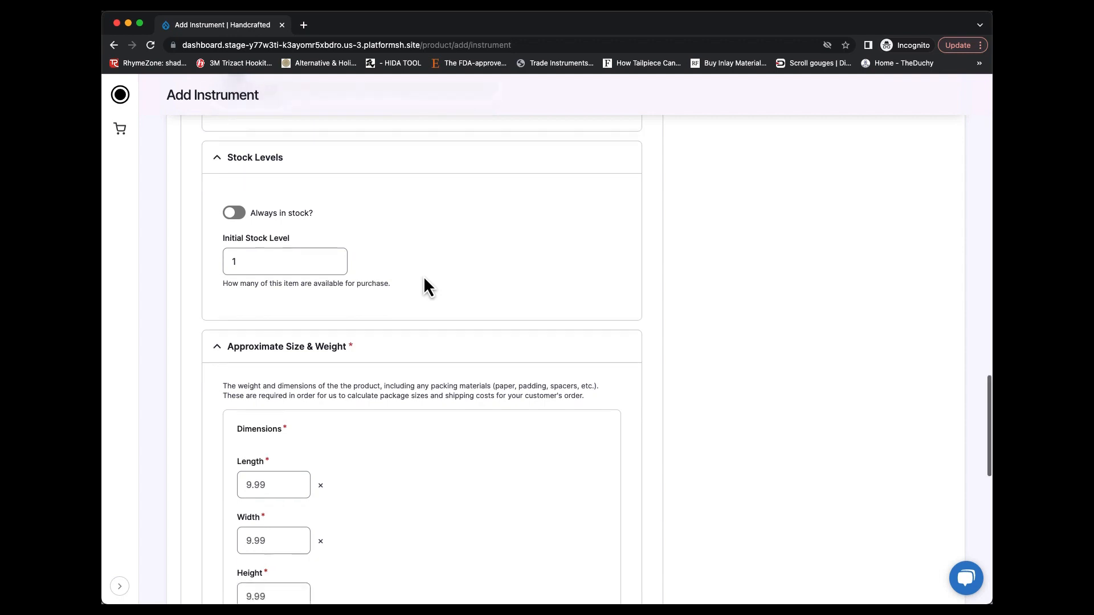
scroll(424, 278, down, 1)
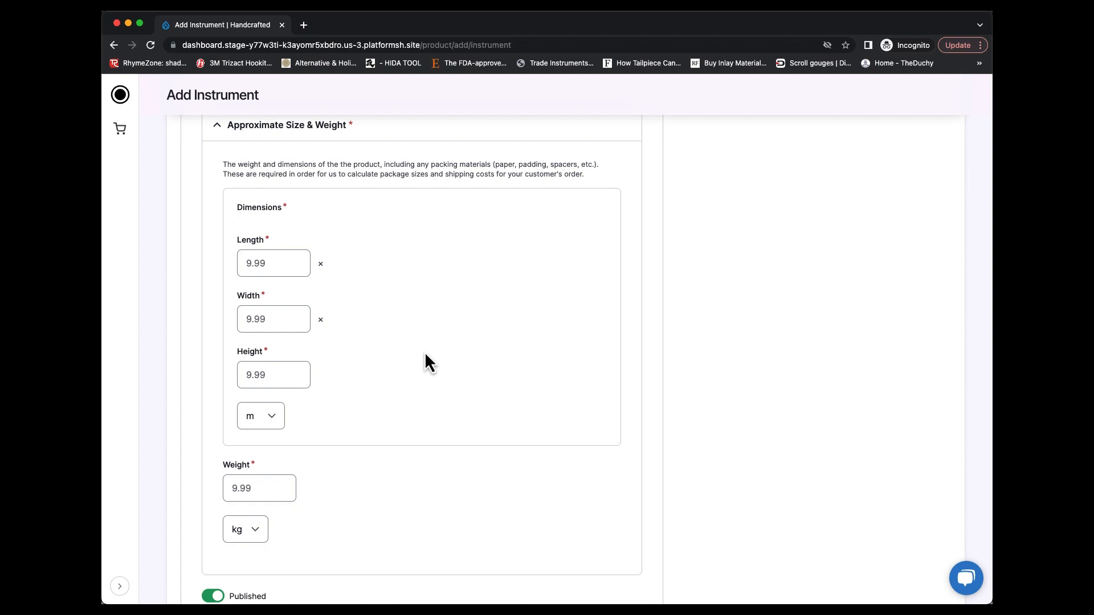
scroll(393, 359, up, 1)
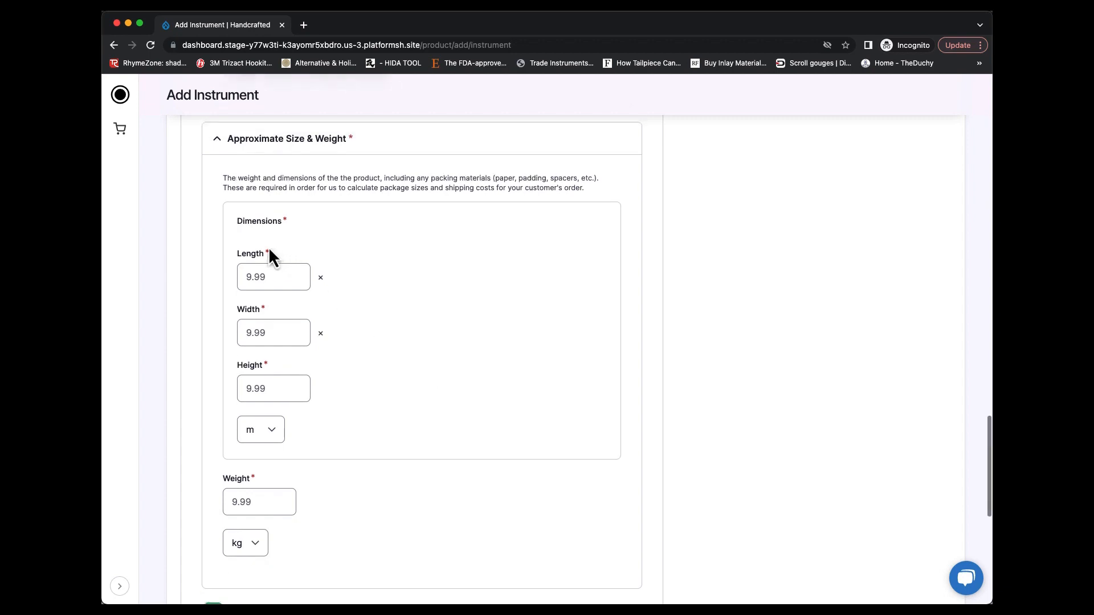
click(271, 329)
click(266, 371)
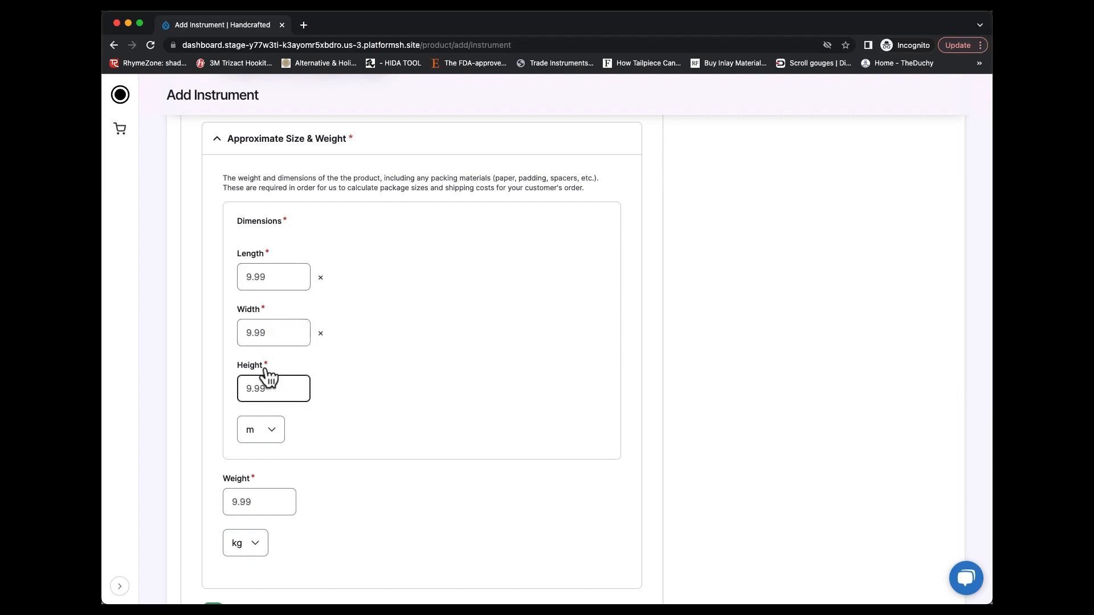
scroll(464, 362, down, 1)
scroll(462, 351, down, 2)
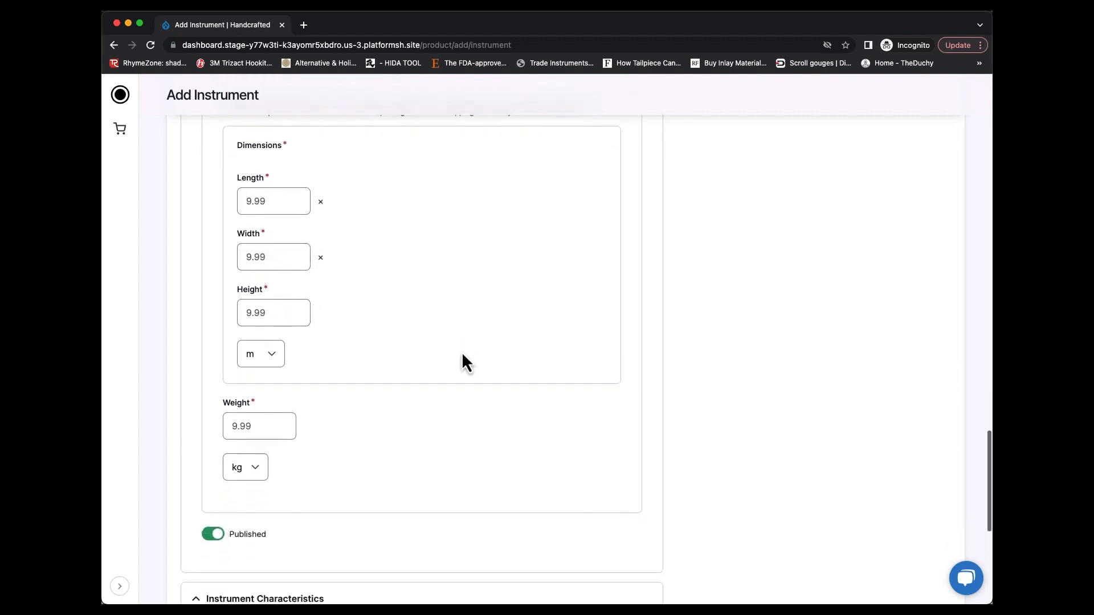
scroll(461, 351, up, 2)
scroll(461, 351, down, 6)
scroll(462, 351, down, 4)
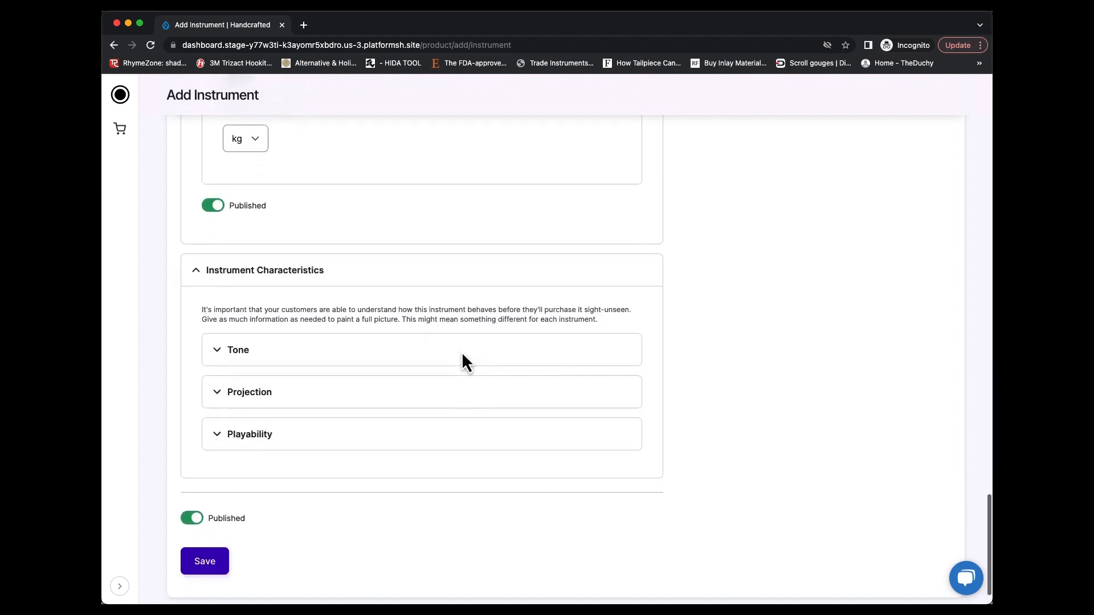
Enable Complexity in the instrument's Tone characteristics and set it about 80% of the way from Focused to Complex
scroll(399, 365, up, 1)
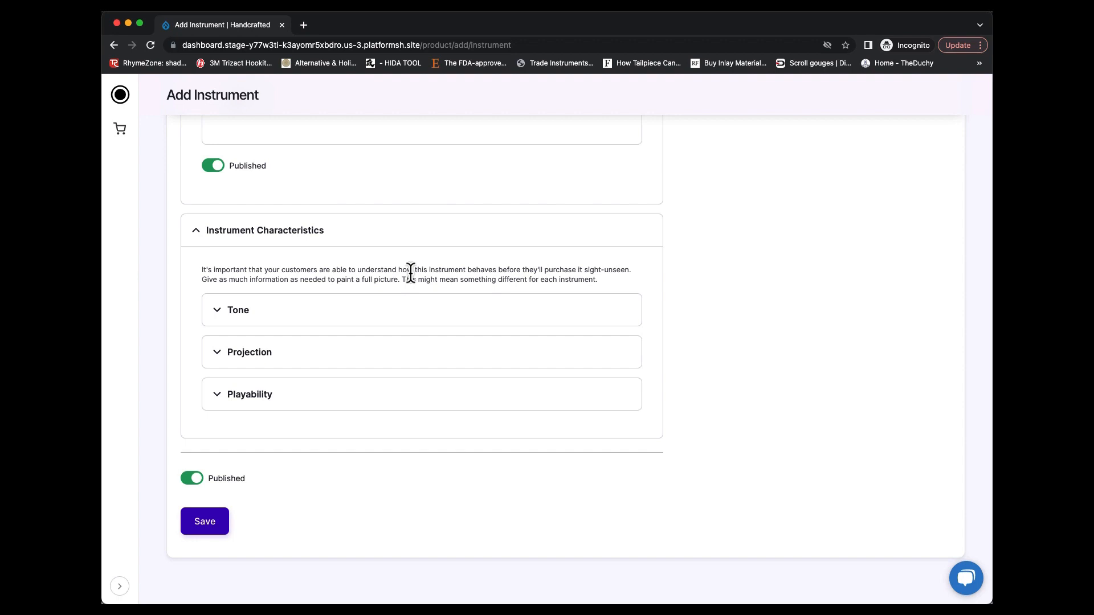
click(379, 313)
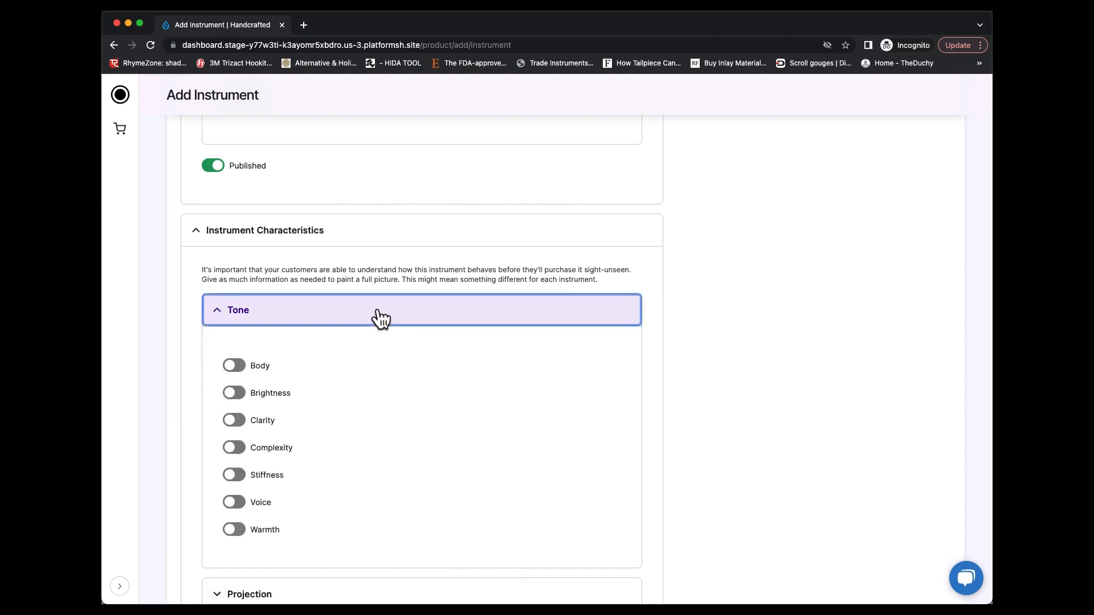
scroll(378, 312, down, 1)
scroll(380, 319, down, 4)
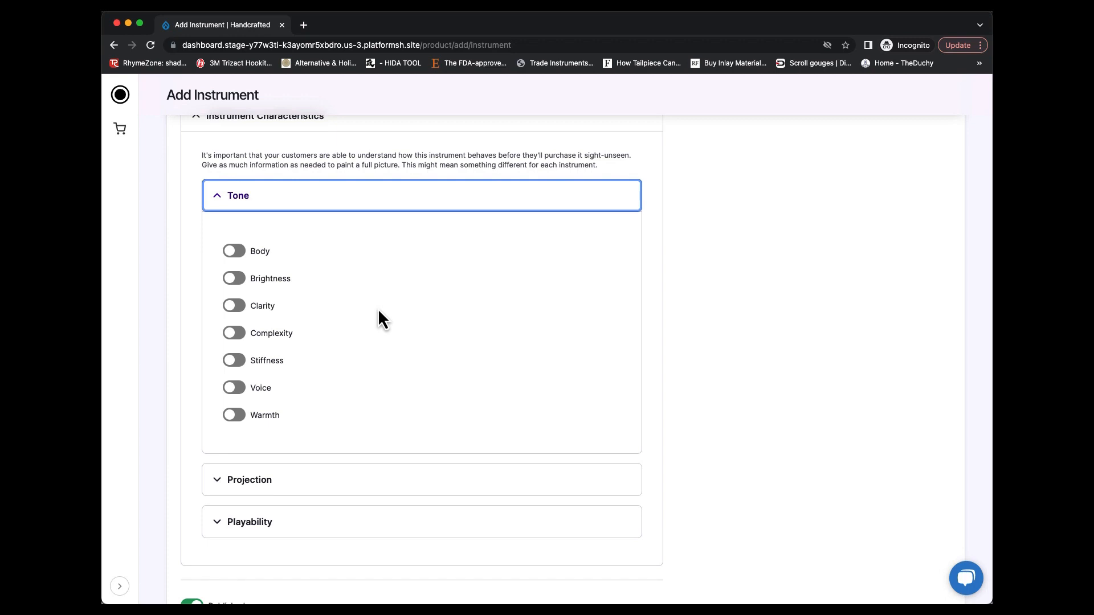
key(Tab)
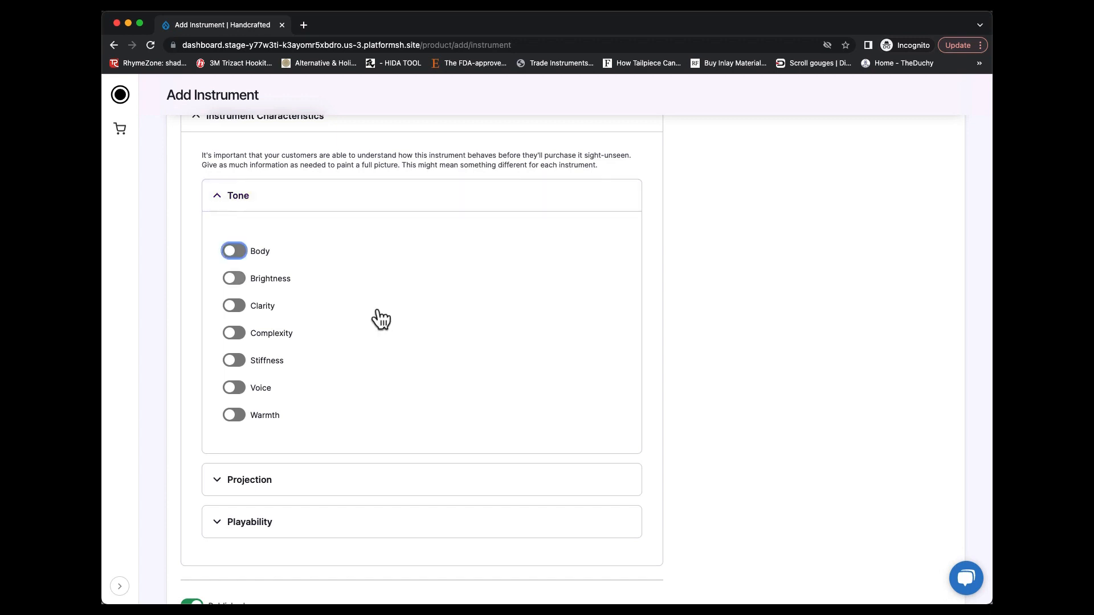
key(Tab)
key(Tab)
key(Tab)
key(space)
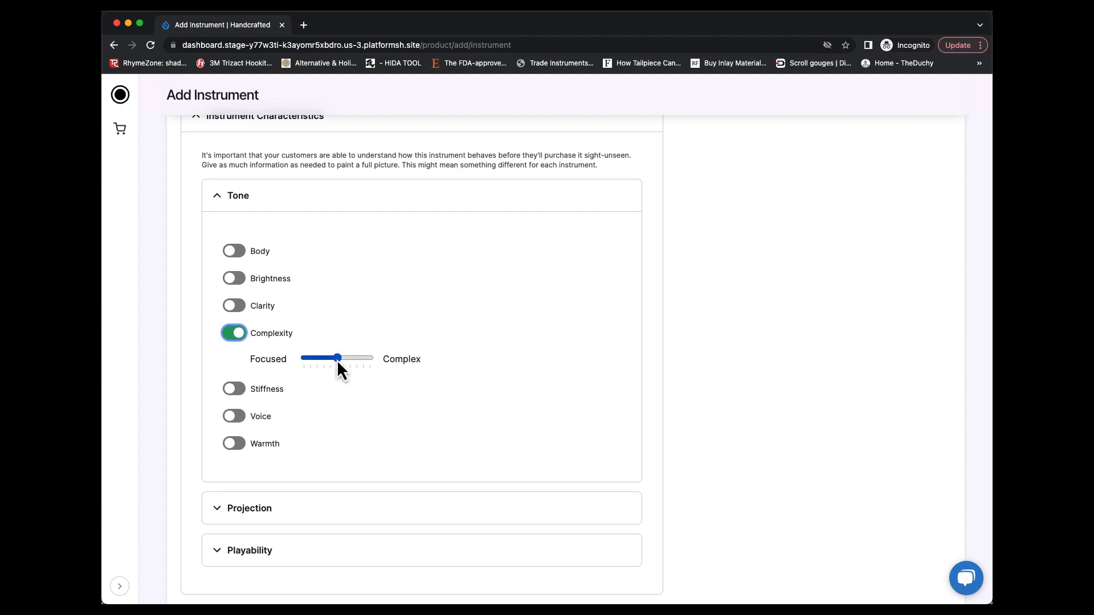
drag(336, 361, 330, 360)
Enable Voice and Warmth, setting Voice about 30% from Smooth towards Growling and Warmth about 20% from Warm towards Metallic
click(233, 422)
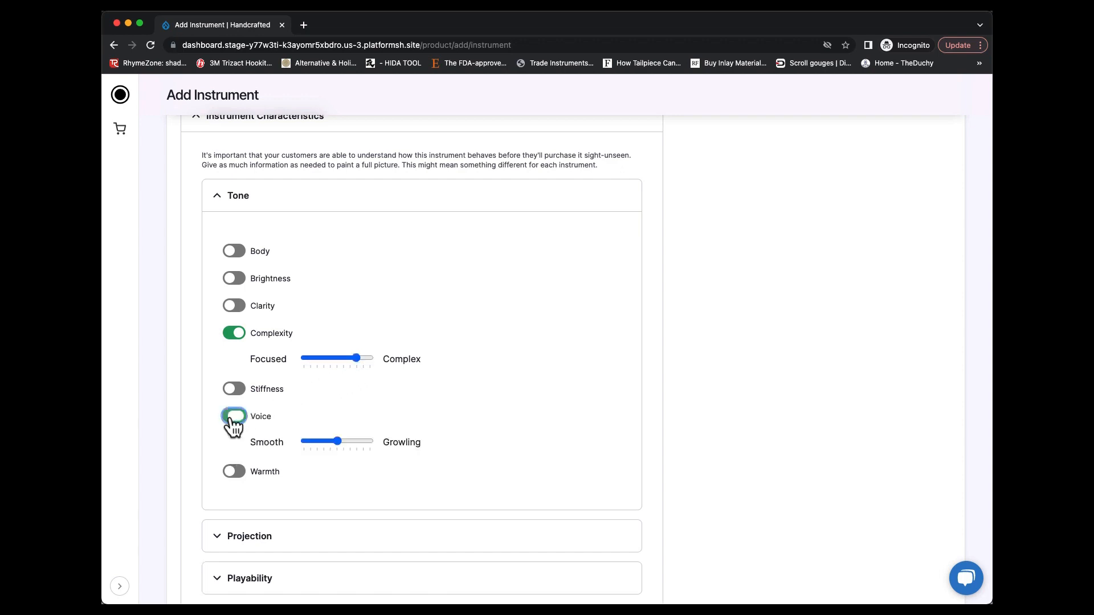
click(337, 443)
scroll(322, 442, down, 2)
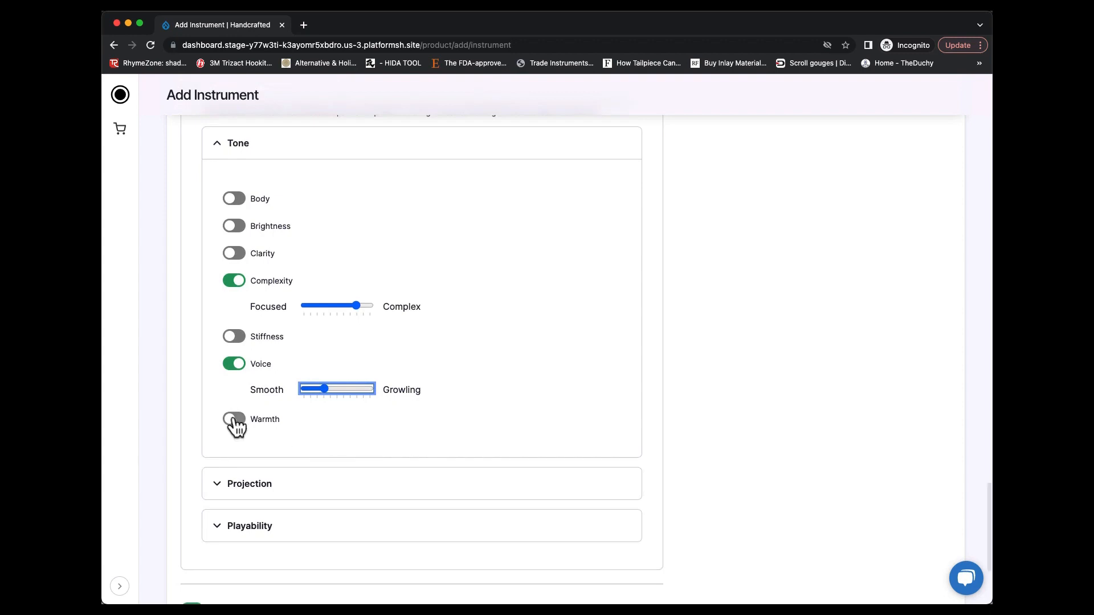
click(234, 420)
click(336, 447)
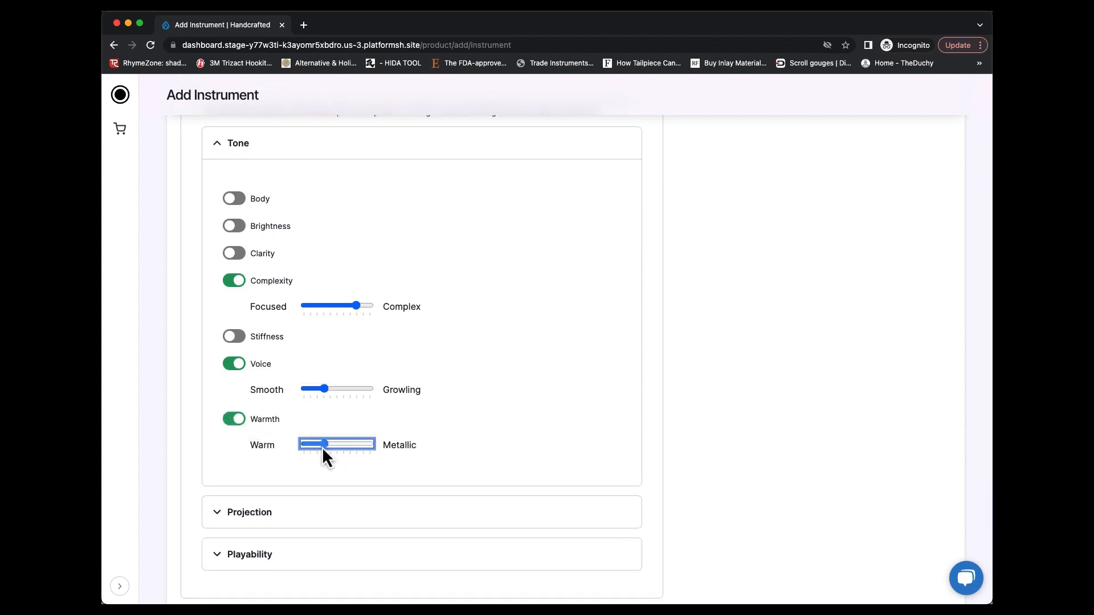
scroll(321, 447, down, 3)
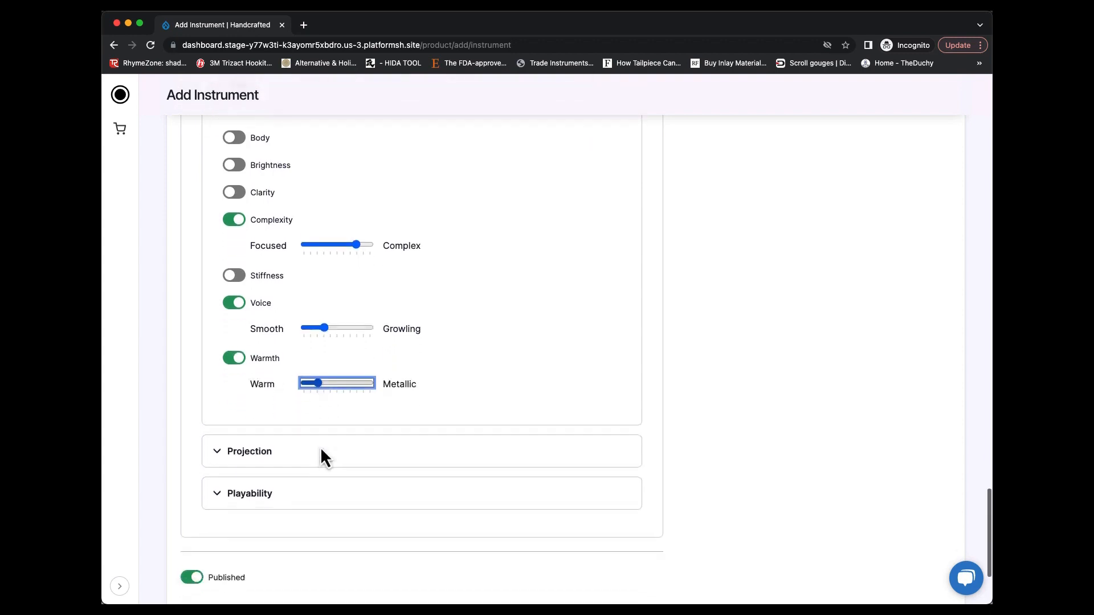
Enable Directness and Resonance under Projection, setting Directness about 80% towards Direct and Resonance about 70% towards Resonant
click(268, 453)
scroll(268, 453, down, 4)
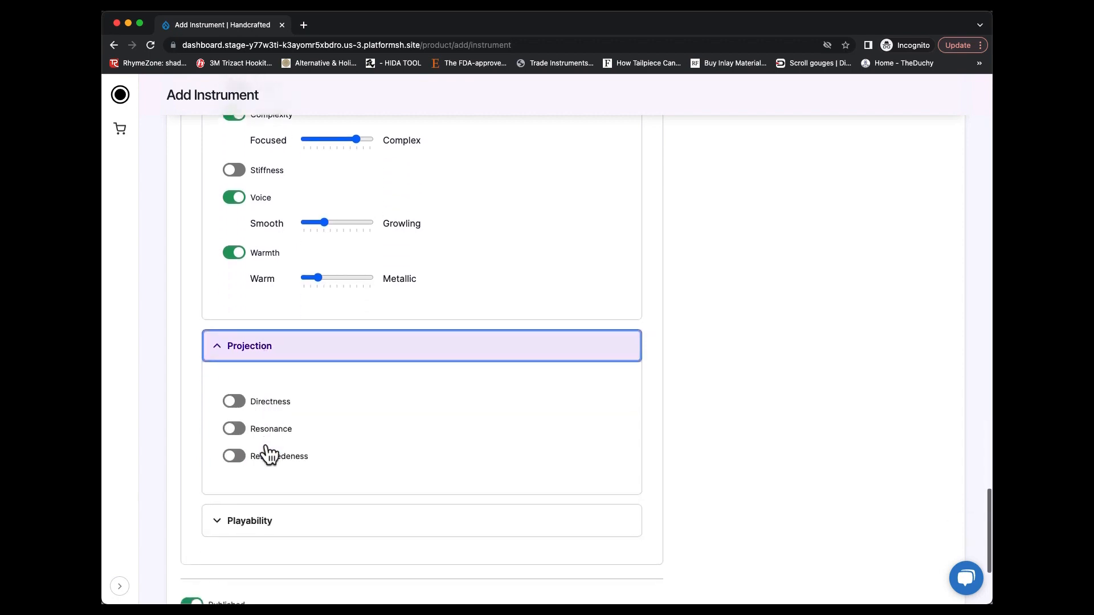
click(234, 428)
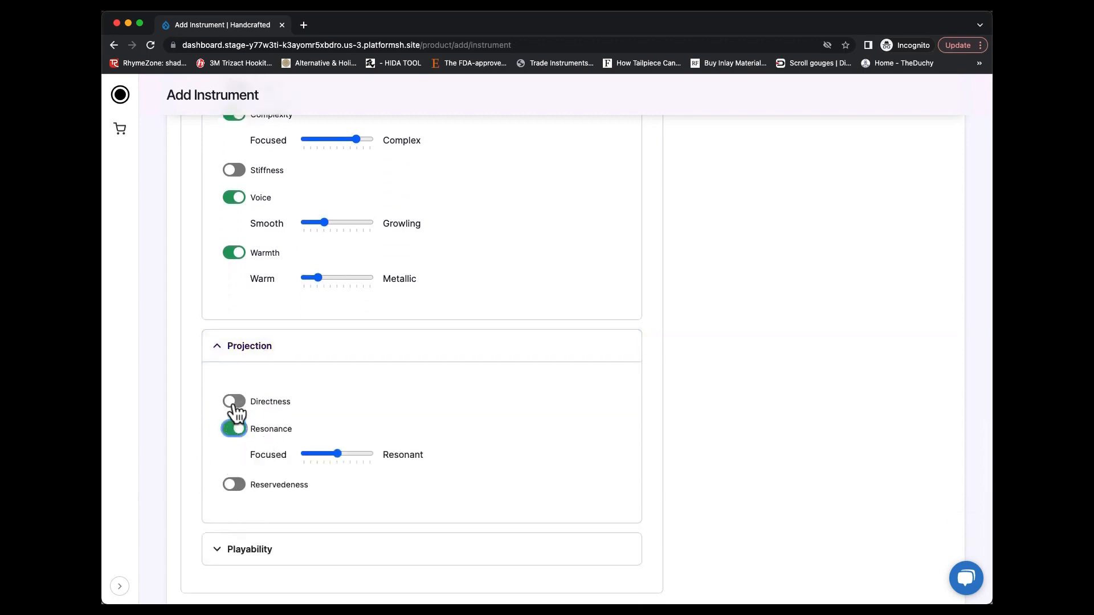
click(235, 401)
click(337, 429)
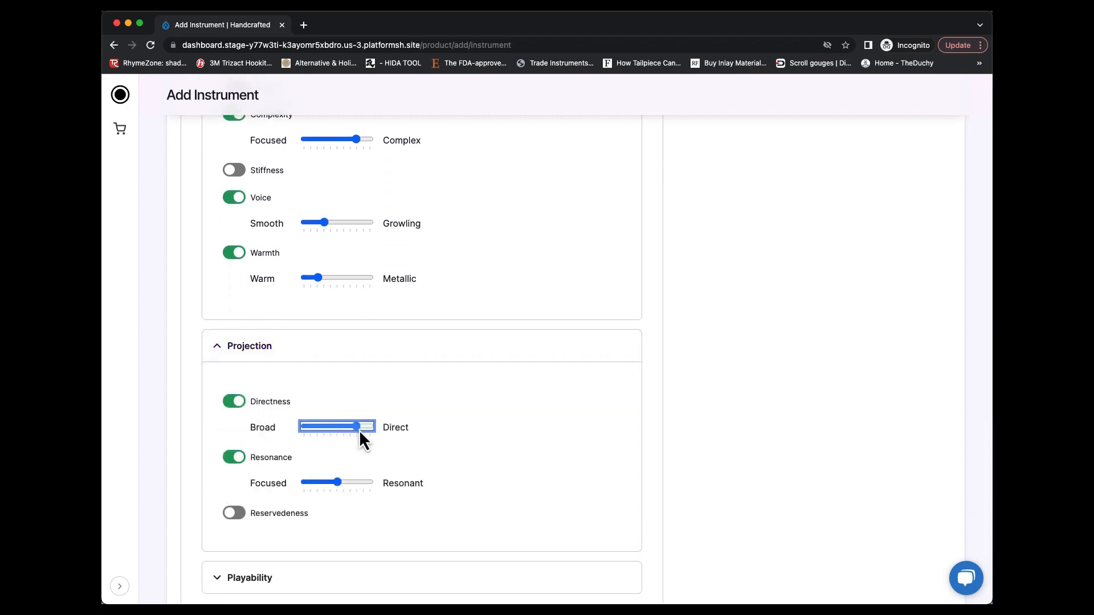
drag(338, 482, 343, 482)
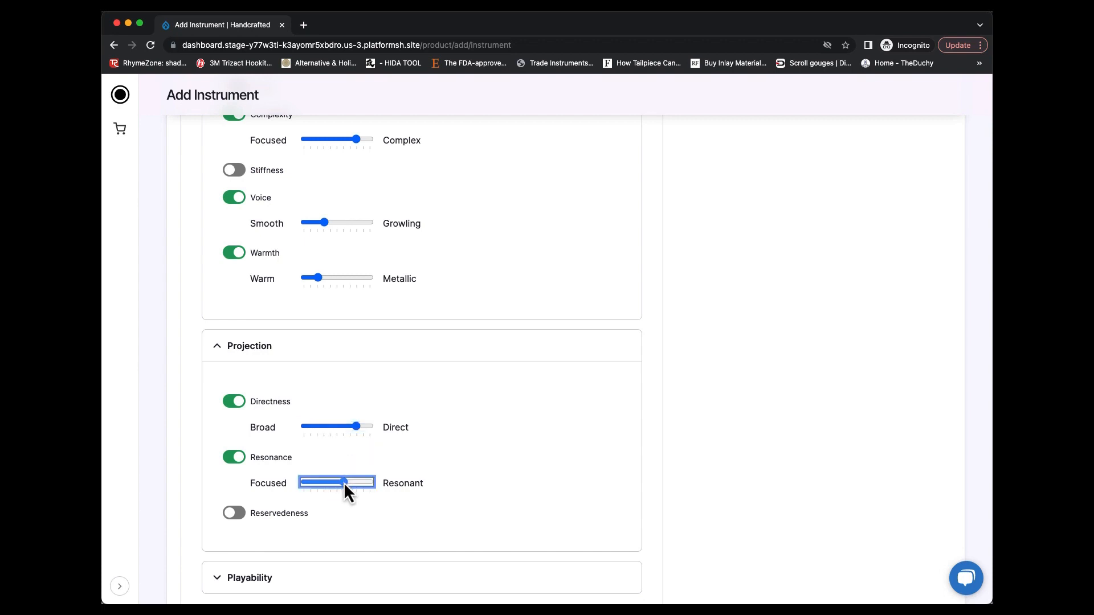
click(349, 482)
Enable Precision and Responsiveness under Playability, setting Precision about 70% towards Precise and Responsiveness about 80% towards Responsive
scroll(349, 484, down, 4)
click(337, 478)
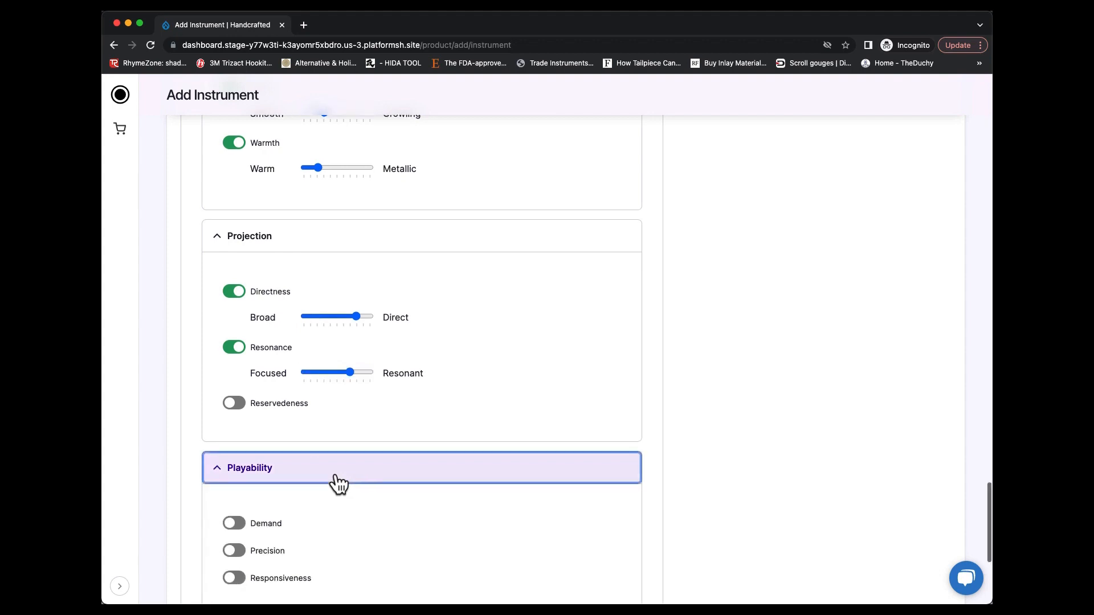
scroll(338, 483, down, 3)
click(234, 478)
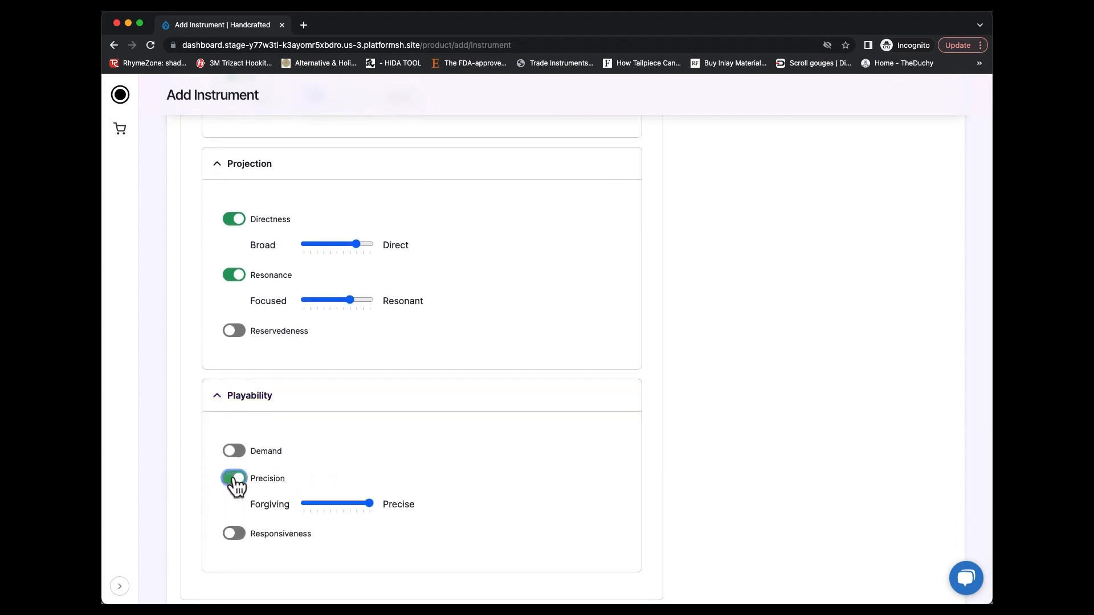
click(360, 504)
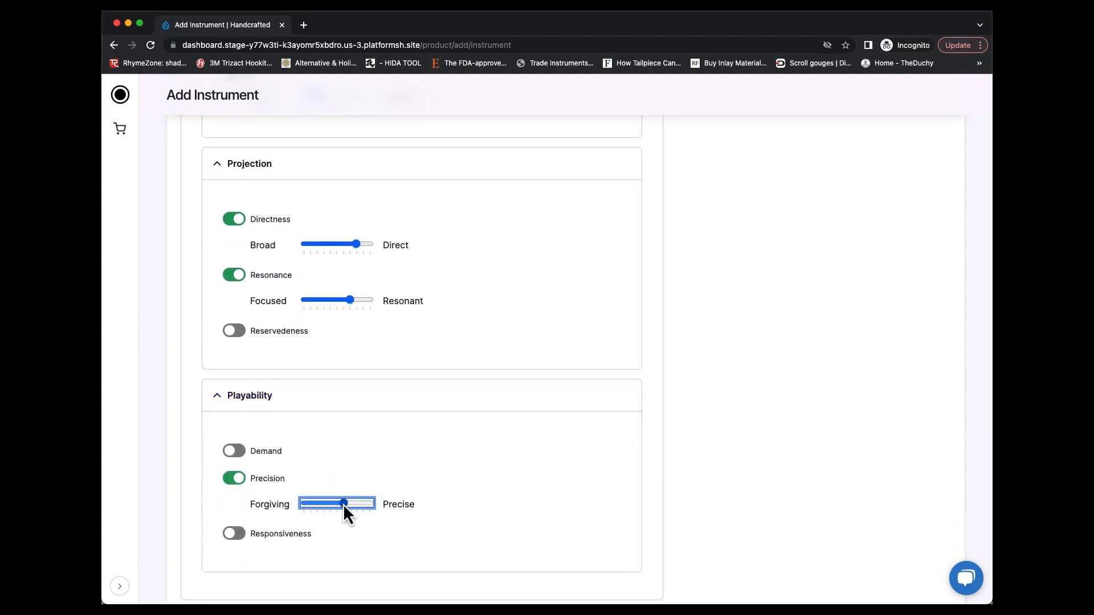
drag(339, 503, 347, 505)
click(233, 535)
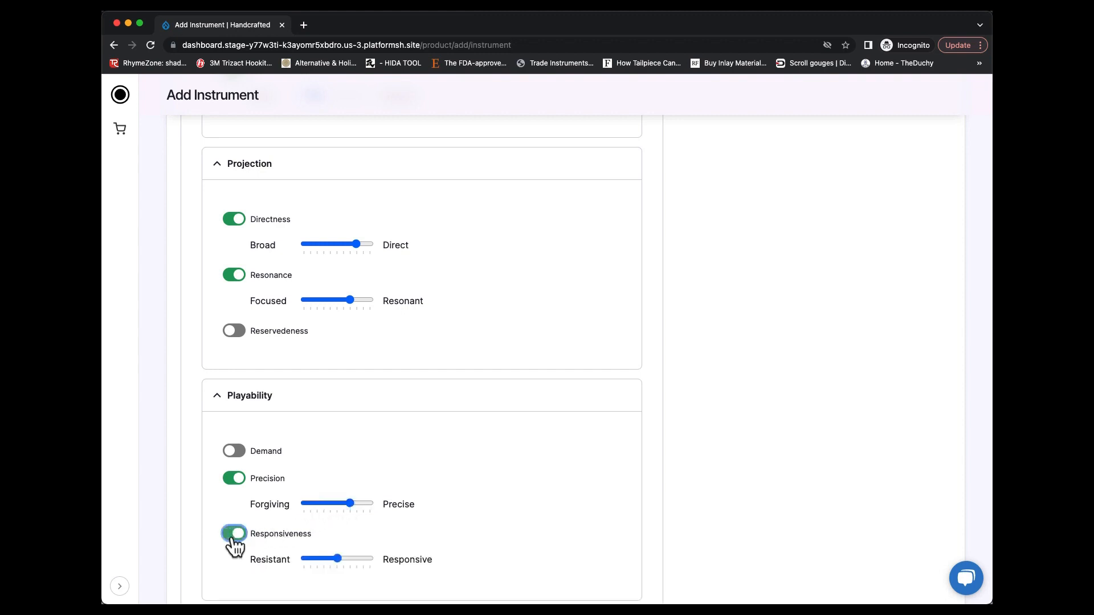
click(344, 558)
drag(345, 561, 358, 564)
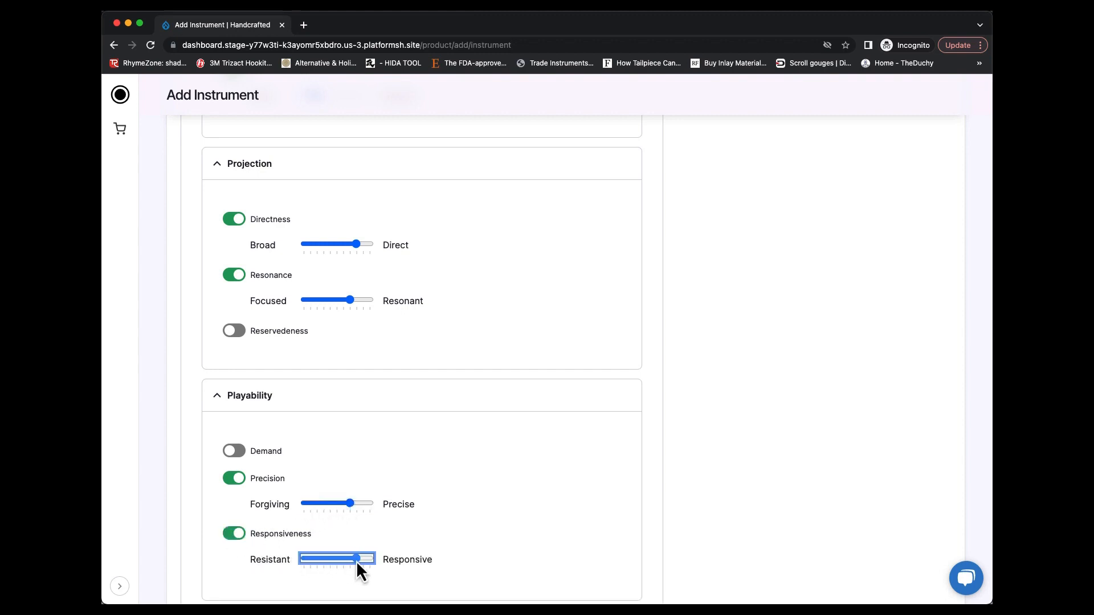
Collapse the Playability and Projection sections and try to save the instrument
click(217, 401)
click(216, 164)
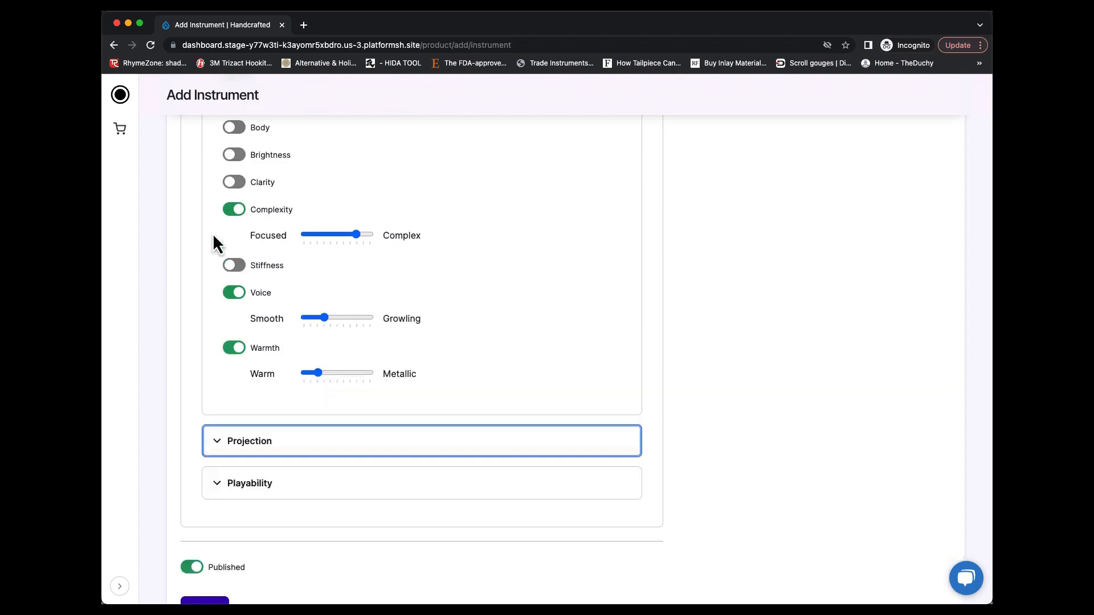
scroll(213, 281, up, 2)
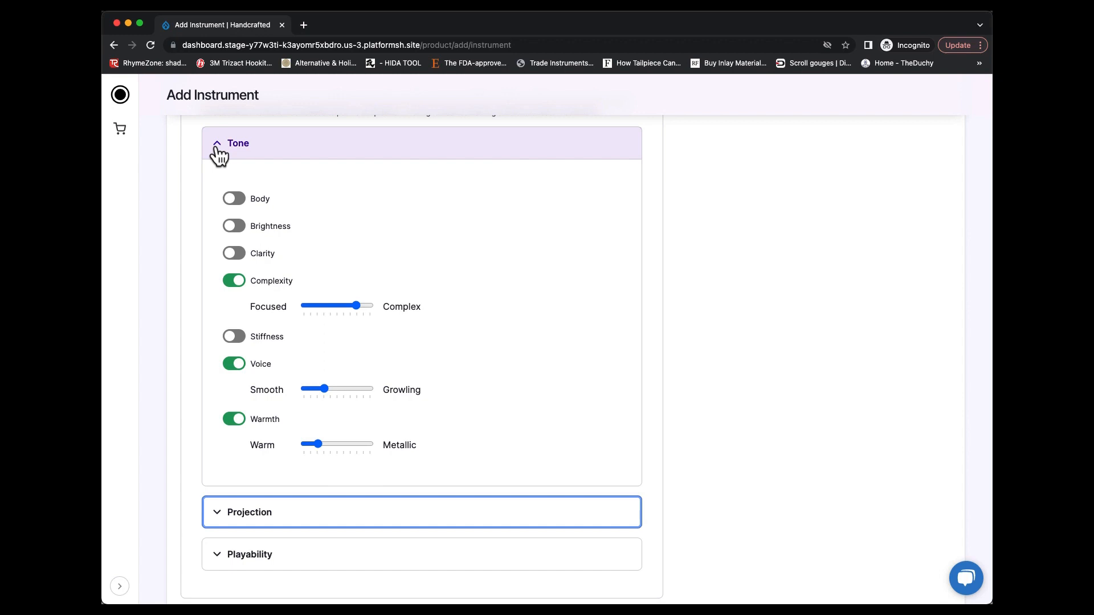
scroll(191, 312, down, 3)
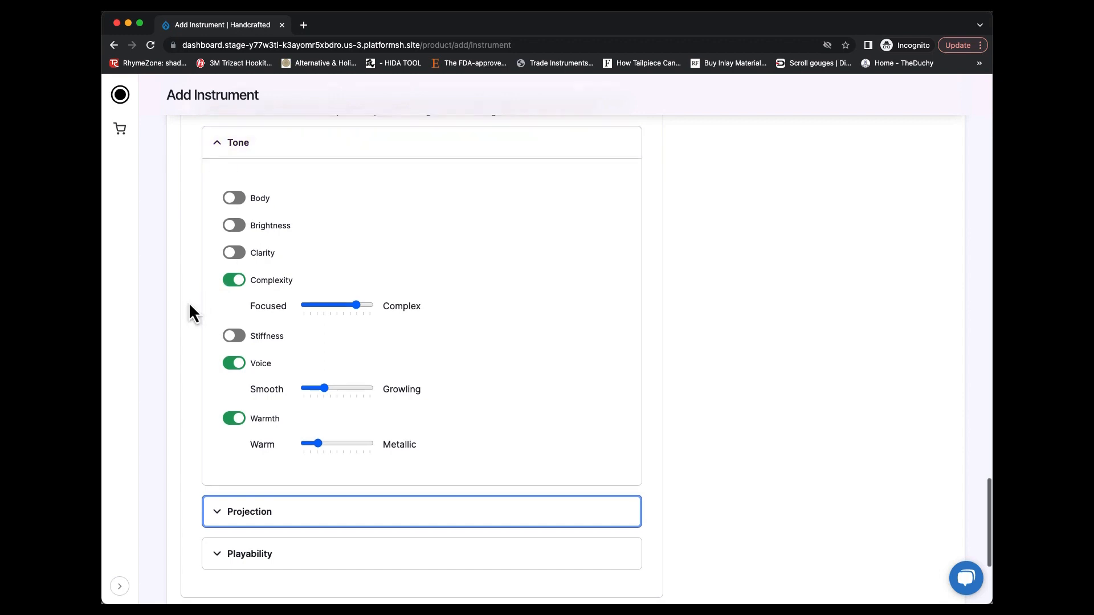
scroll(190, 311, down, 2)
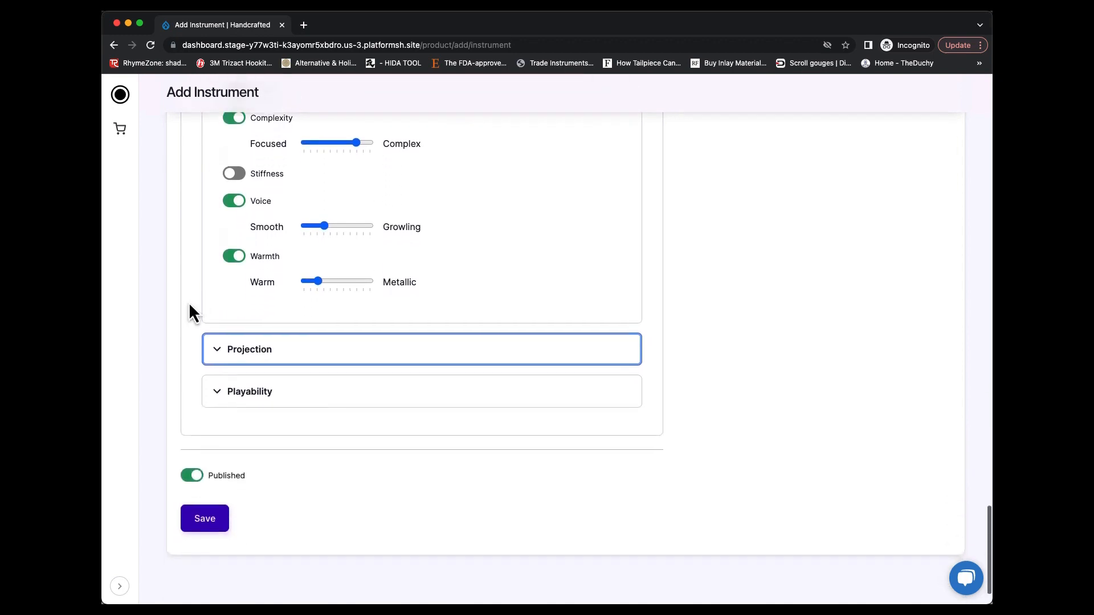
click(206, 528)
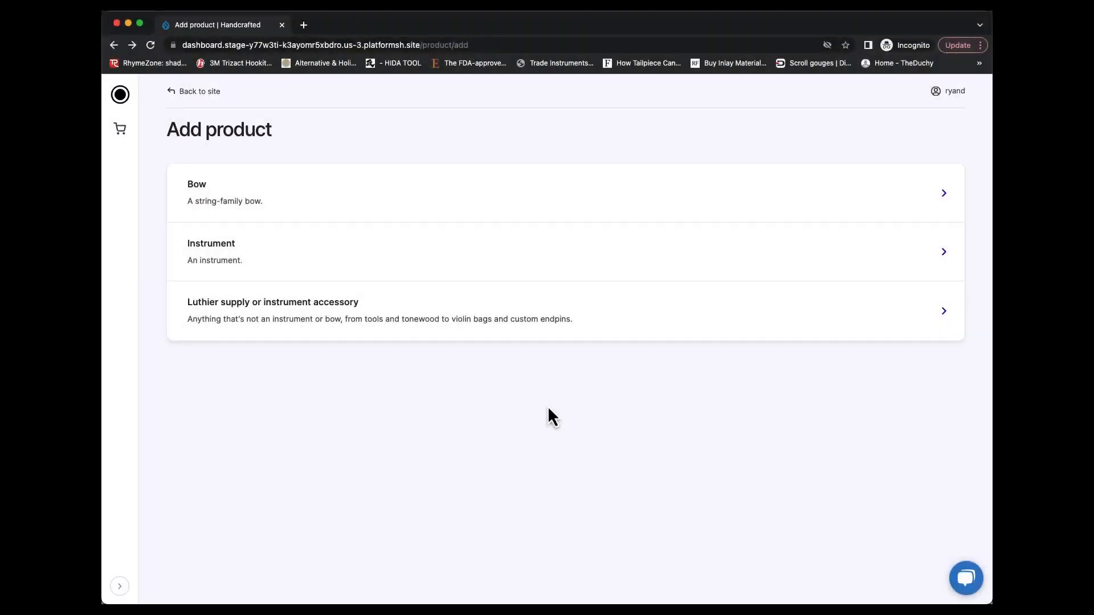
Start a new luthier supply or instrument accessory product and title it "Frog Blanks"
click(522, 318)
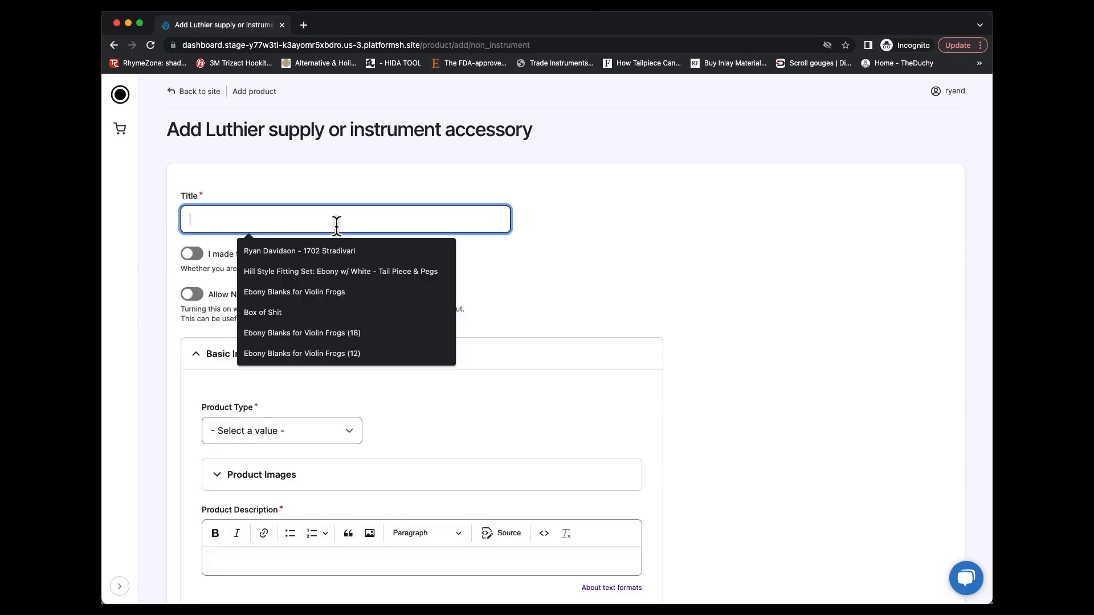
text(Frog Blade)
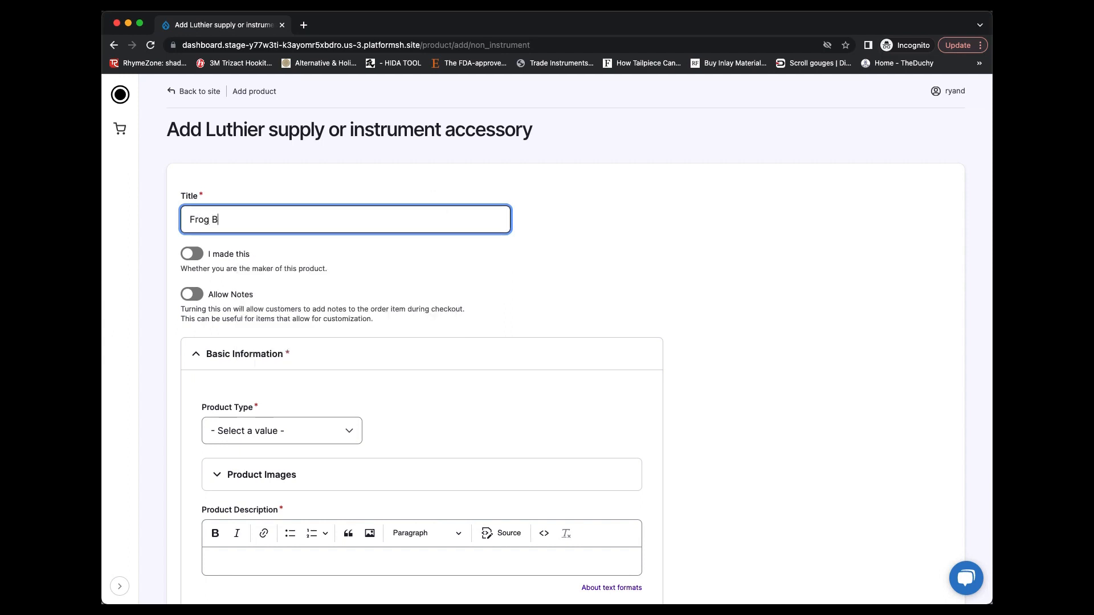
key(BackSpace)
key(BackSpace)
text(nks)
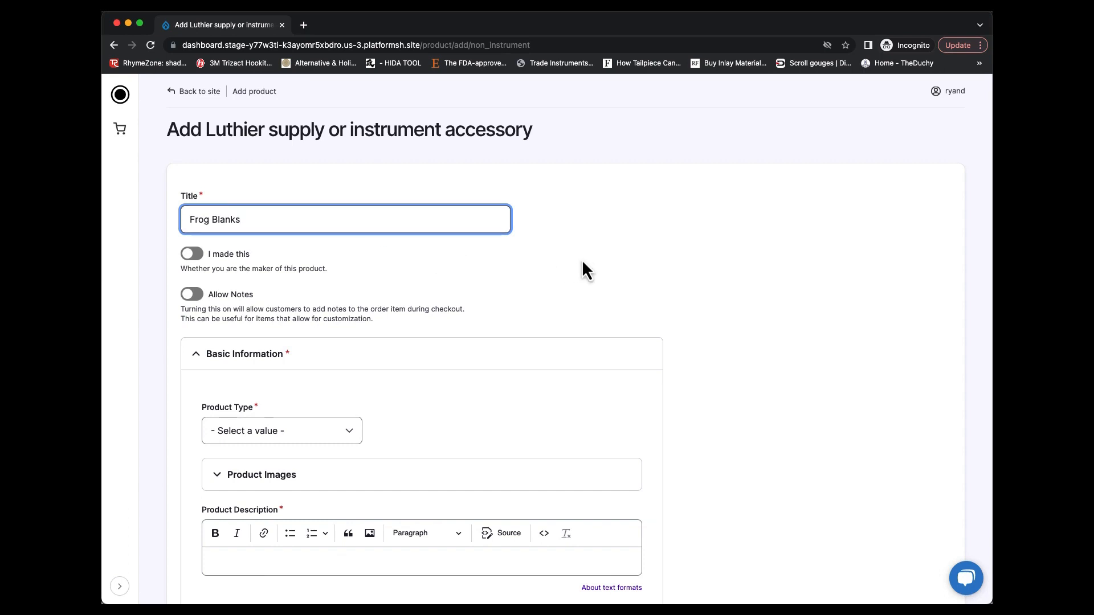
Set the product type of the Frog Blanks listing to Materials with the subcategory Blocks
scroll(320, 326, down, 3)
click(320, 326)
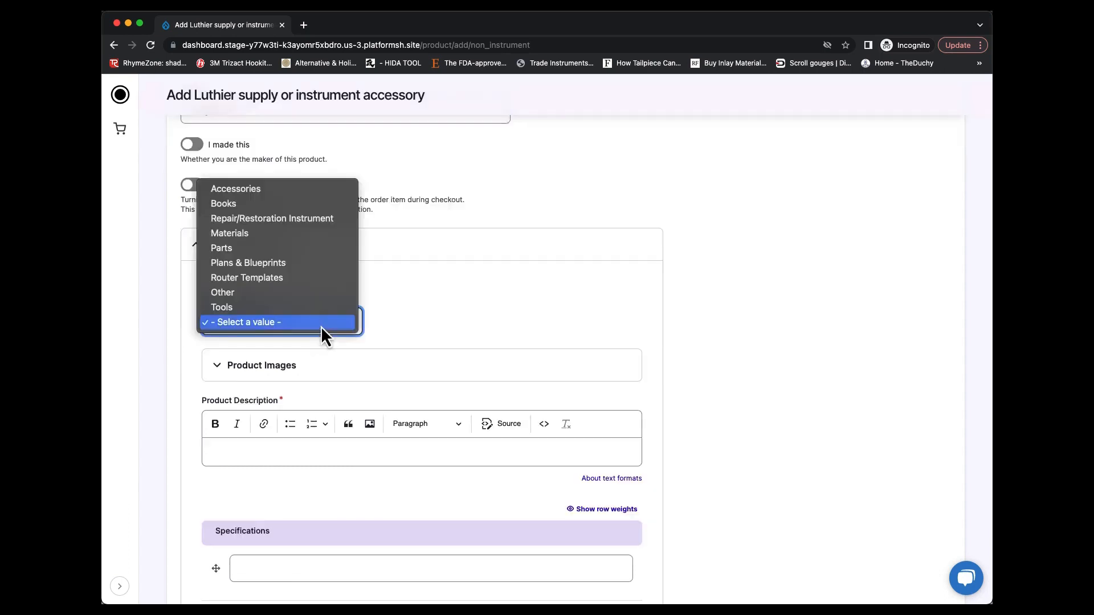
click(294, 238)
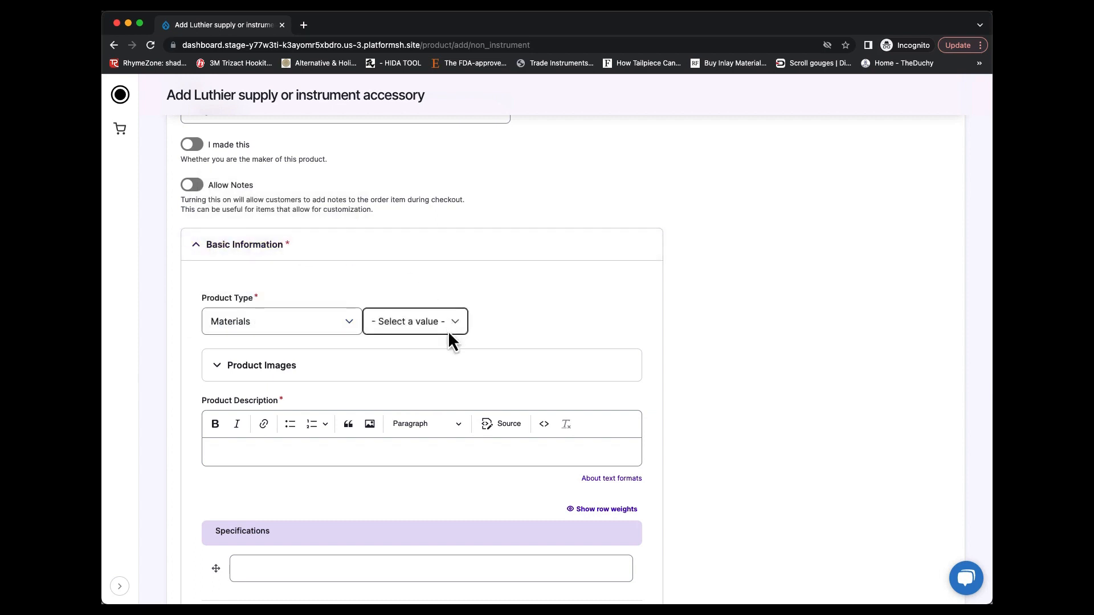
click(452, 341)
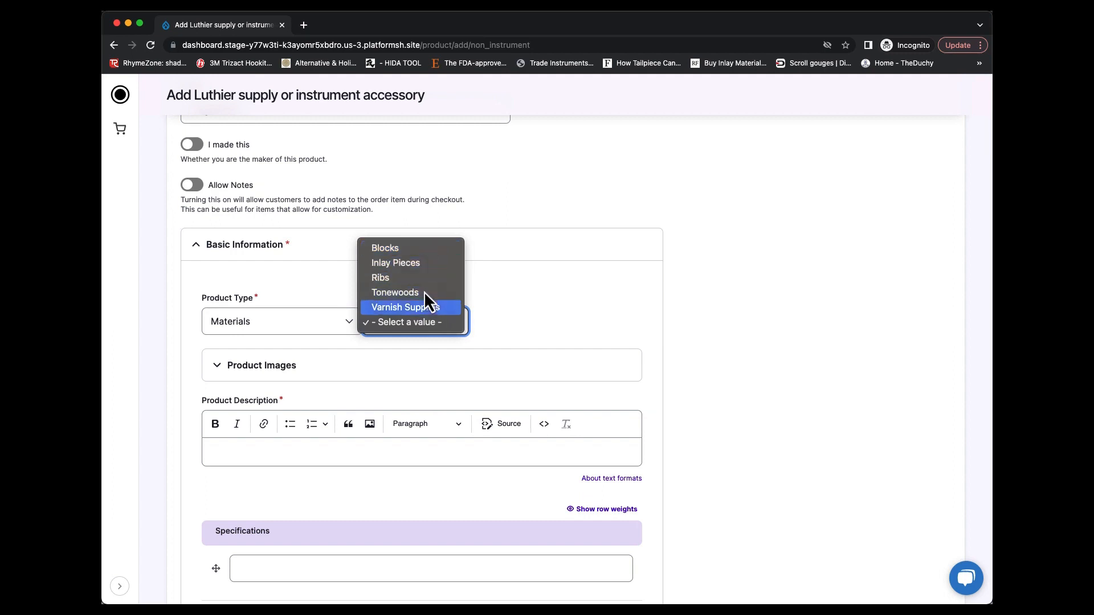
click(290, 292)
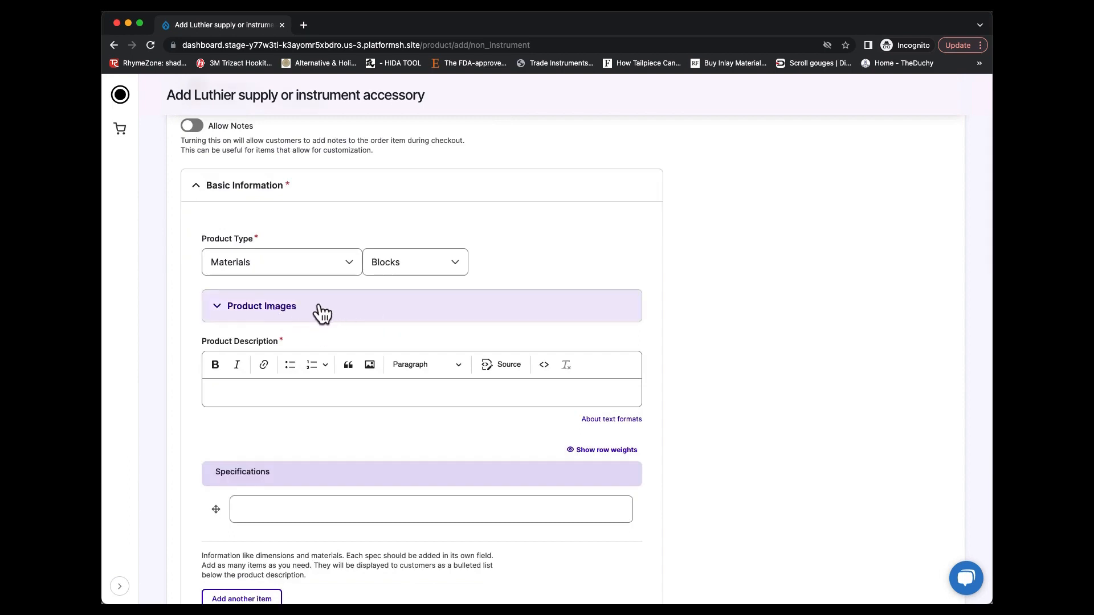
Enter "Ebony Frog Blanks" as the product description
scroll(321, 313, down, 3)
click(320, 313)
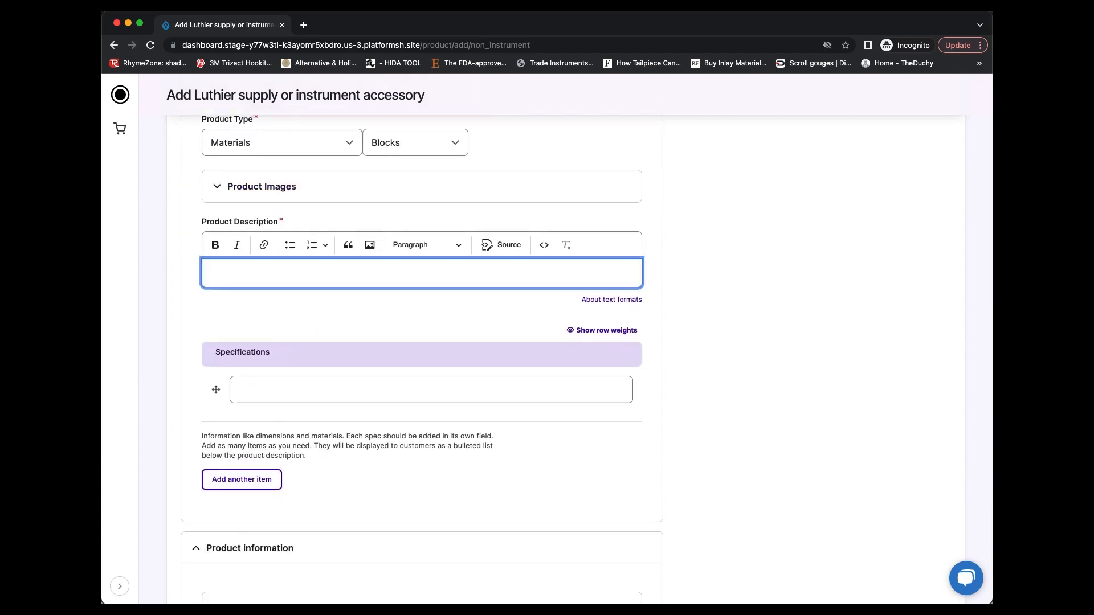
text(Ebony Frog Blanks)
Set the product's price to 10 USD in the pricing section
scroll(450, 337, down, 2)
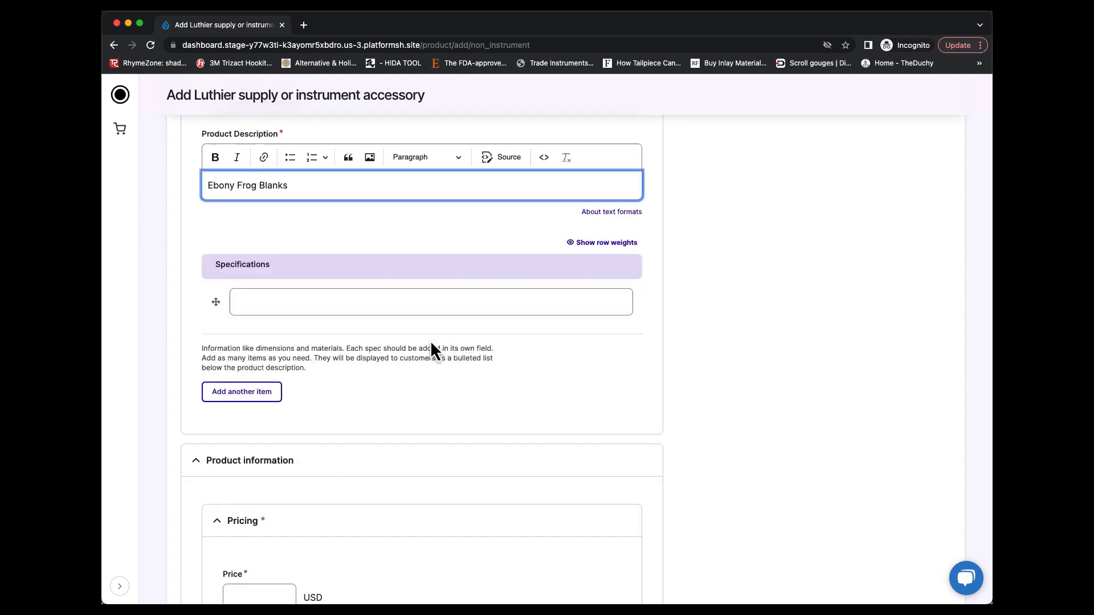
scroll(417, 350, down, 4)
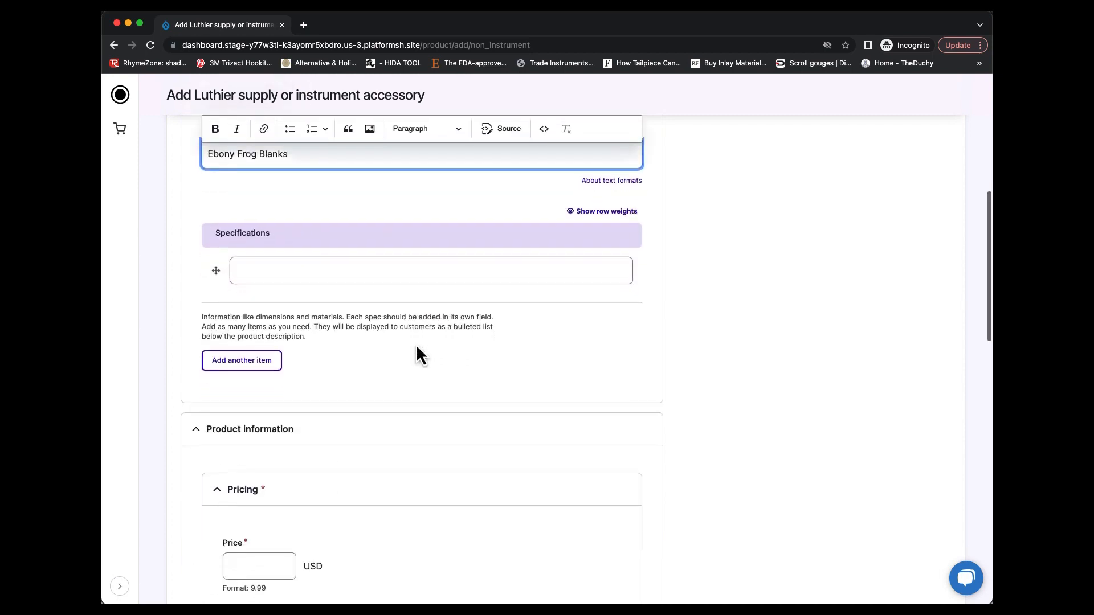
scroll(416, 353, down, 2)
click(269, 296)
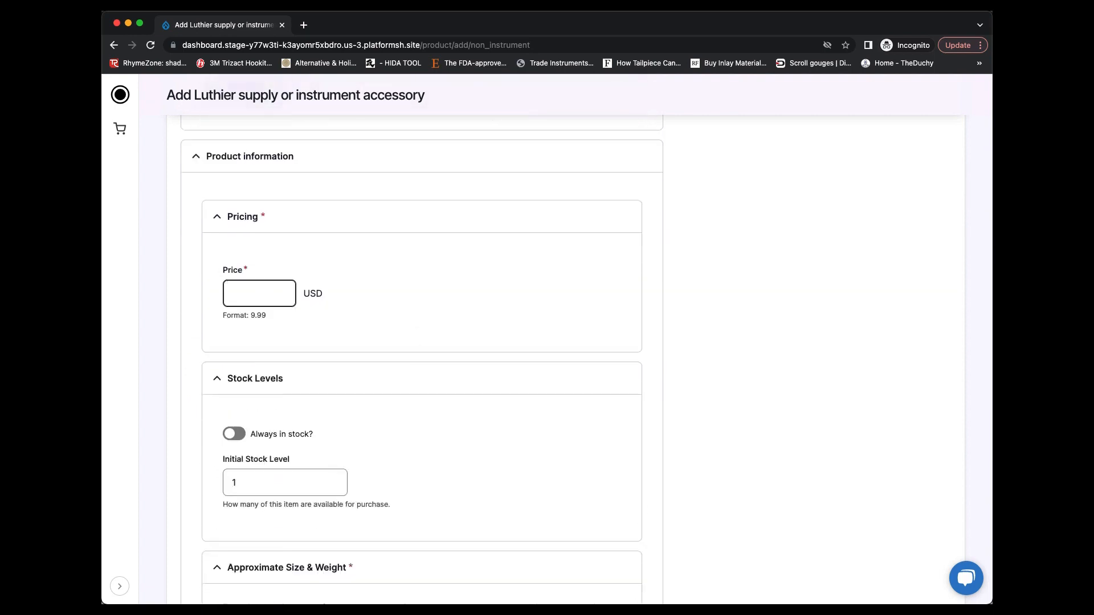
text(10)
Set the initial stock level to 8 and leave the always-in-stock option off
scroll(268, 299, down, 3)
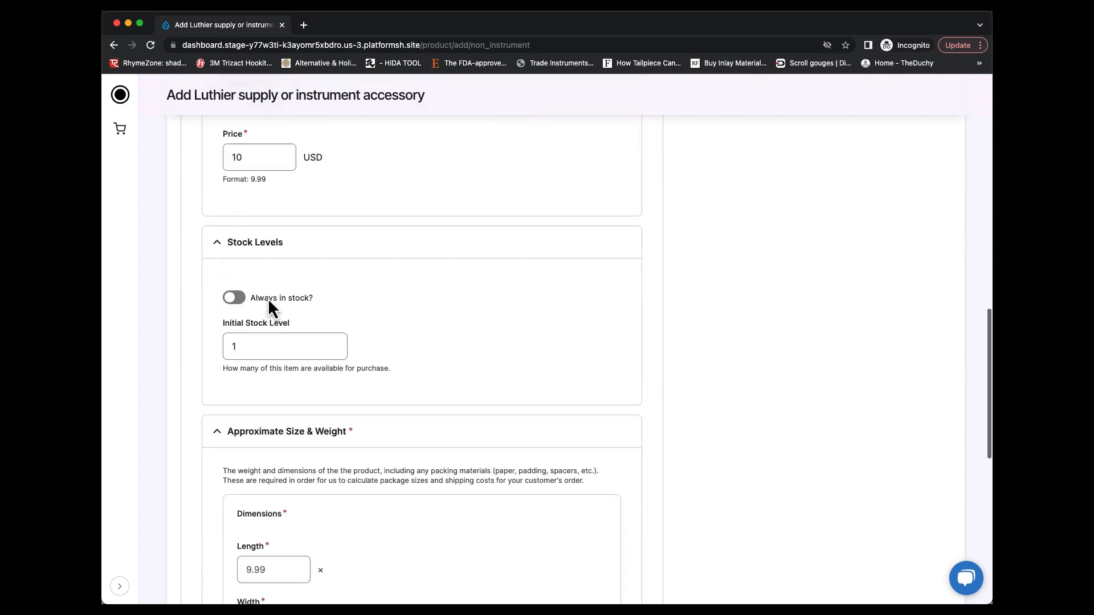
click(336, 344)
click(335, 345)
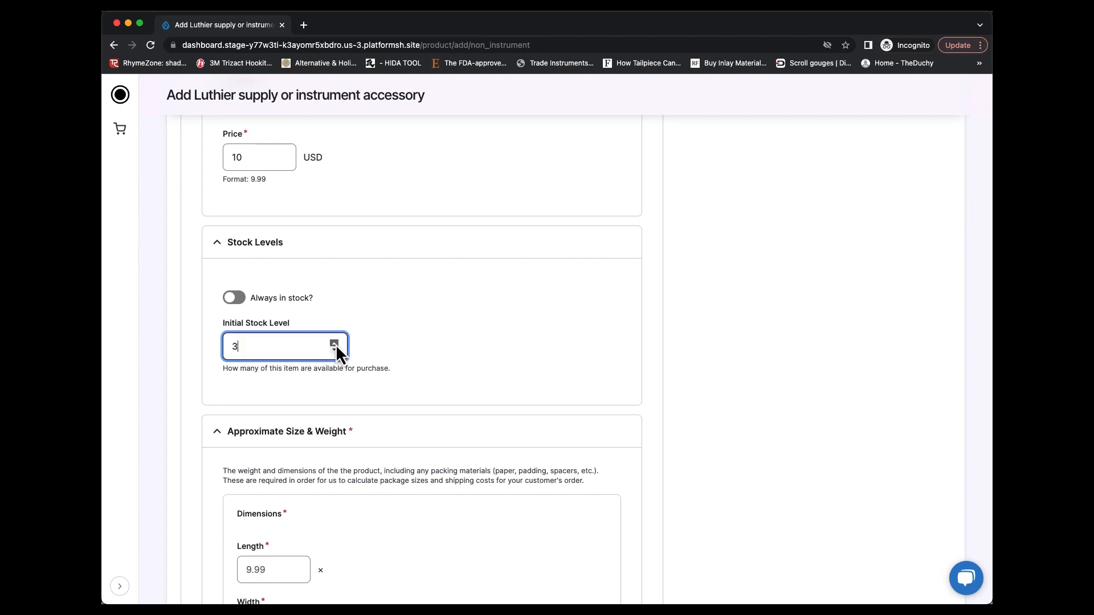
click(335, 345)
click(336, 345)
click(336, 344)
click(336, 344)
click(335, 345)
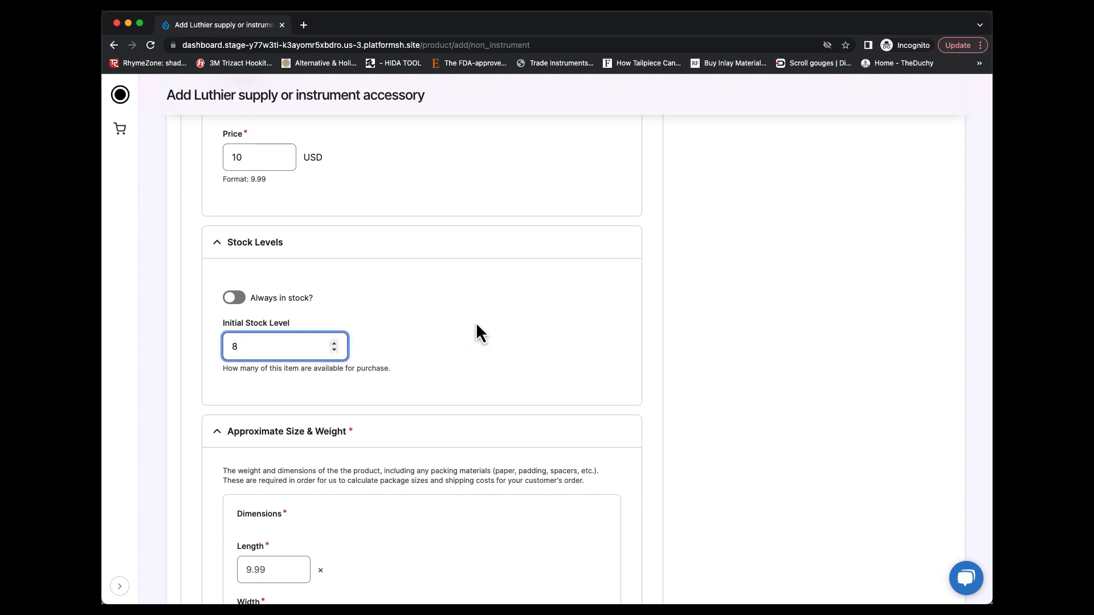
click(235, 298)
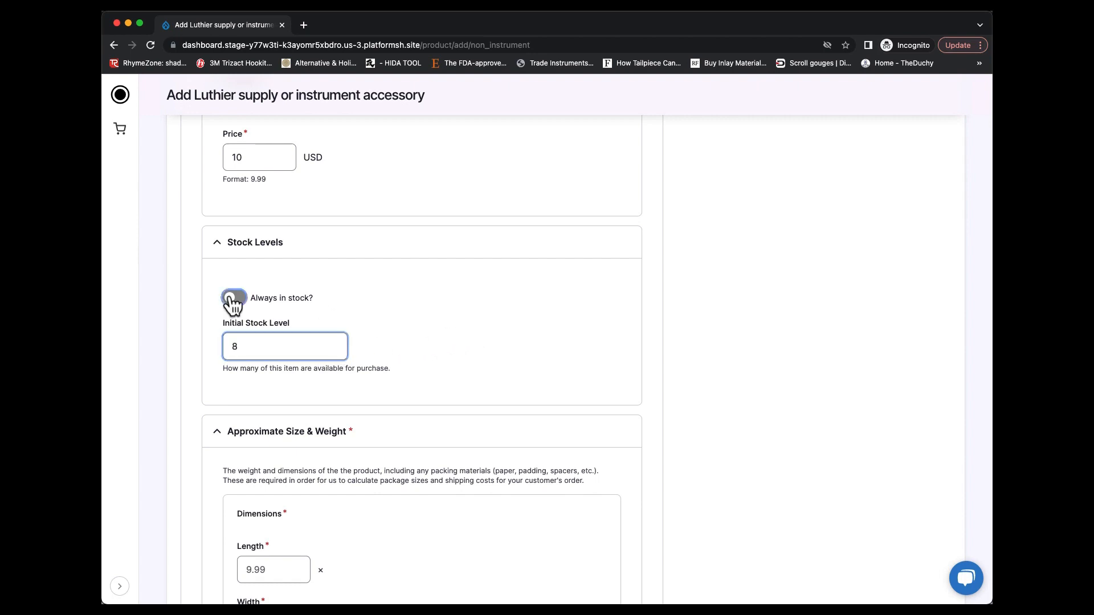
click(235, 298)
Try to save the Frog Blanks product as published, with the dimensions and weight left blank
scroll(237, 298, down, 5)
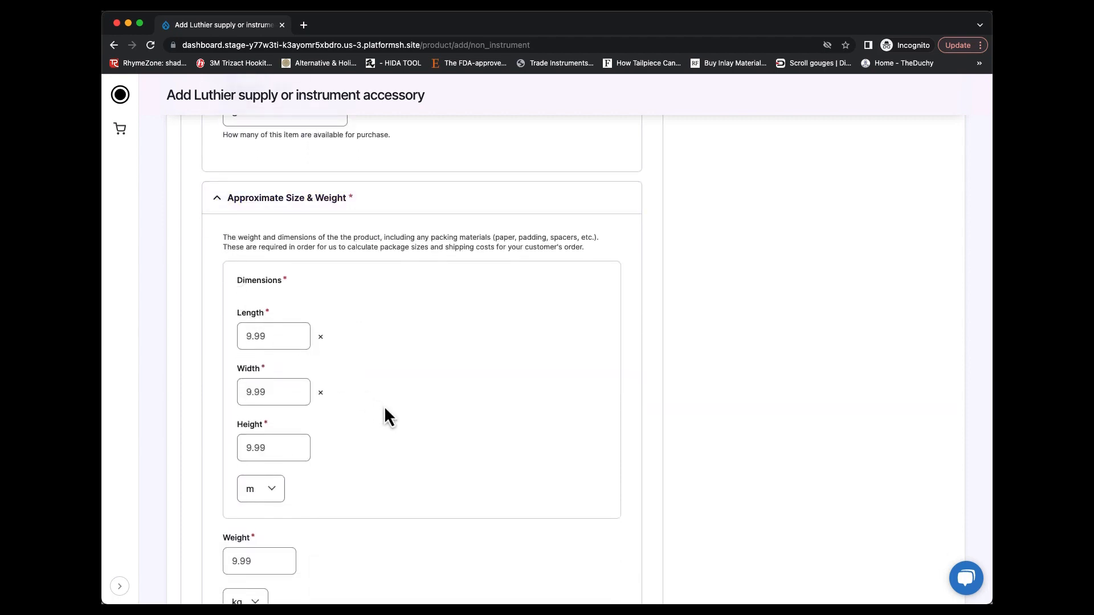
scroll(385, 411, down, 5)
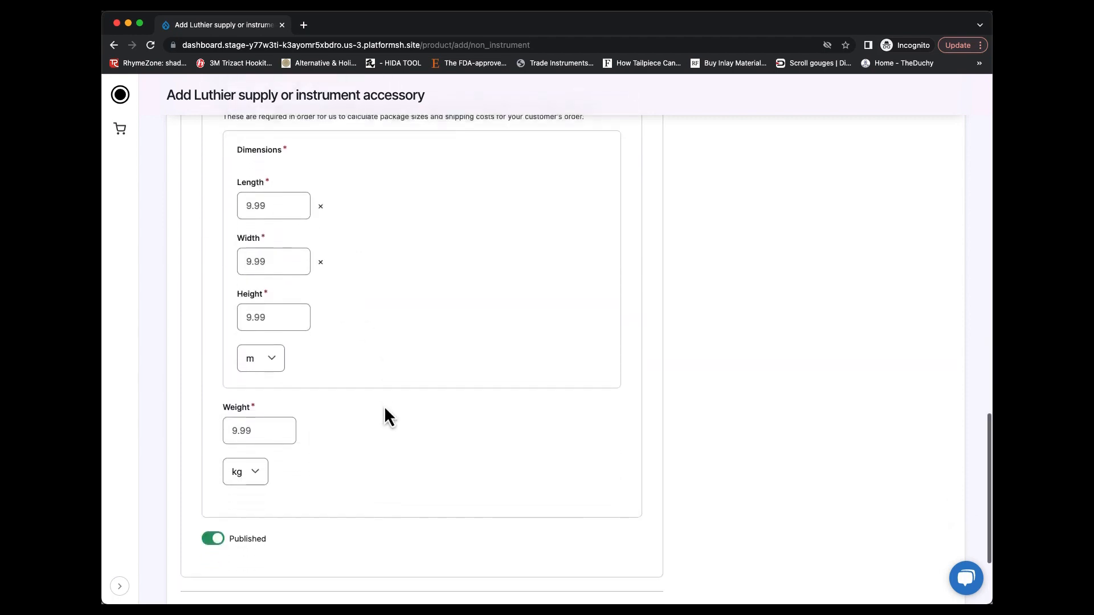
scroll(384, 406, down, 1)
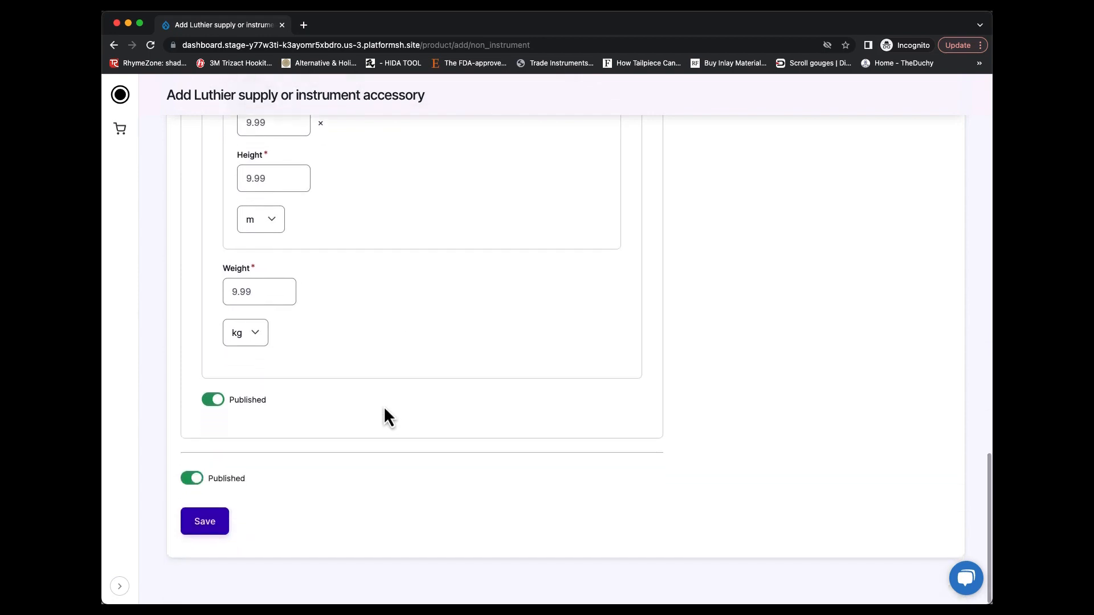
click(205, 523)
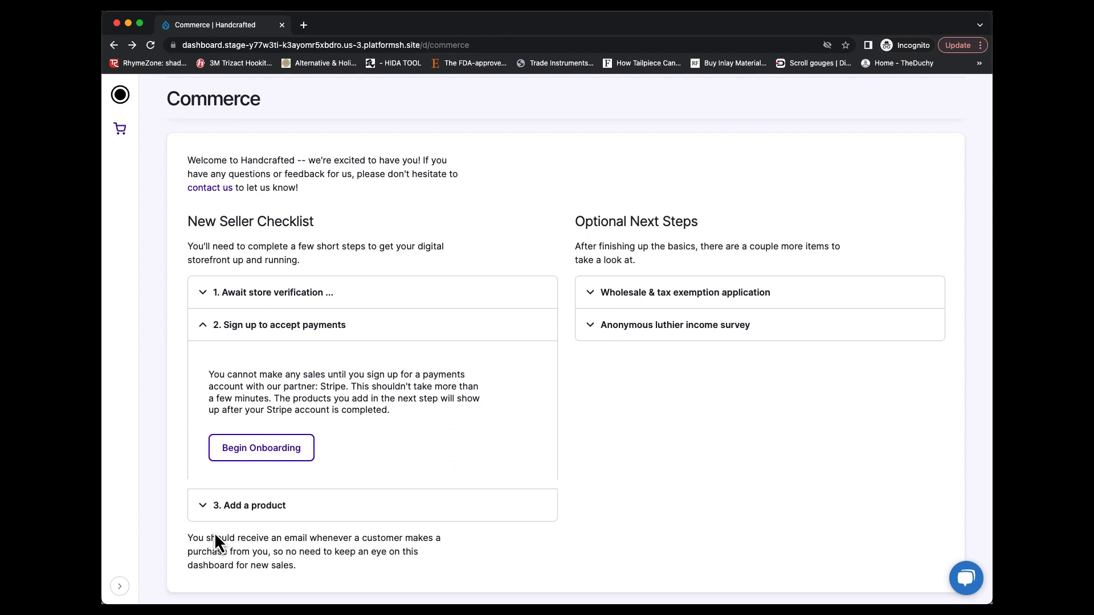
Go to the product management section from the Commerce dashboard
scroll(215, 534, down, 5)
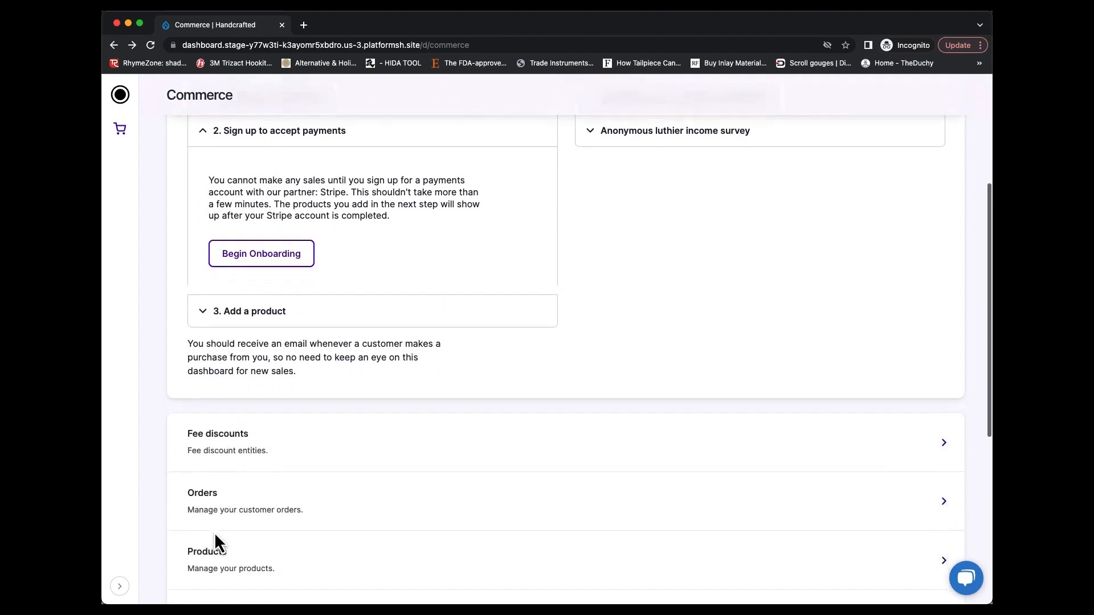
scroll(214, 532, down, 2)
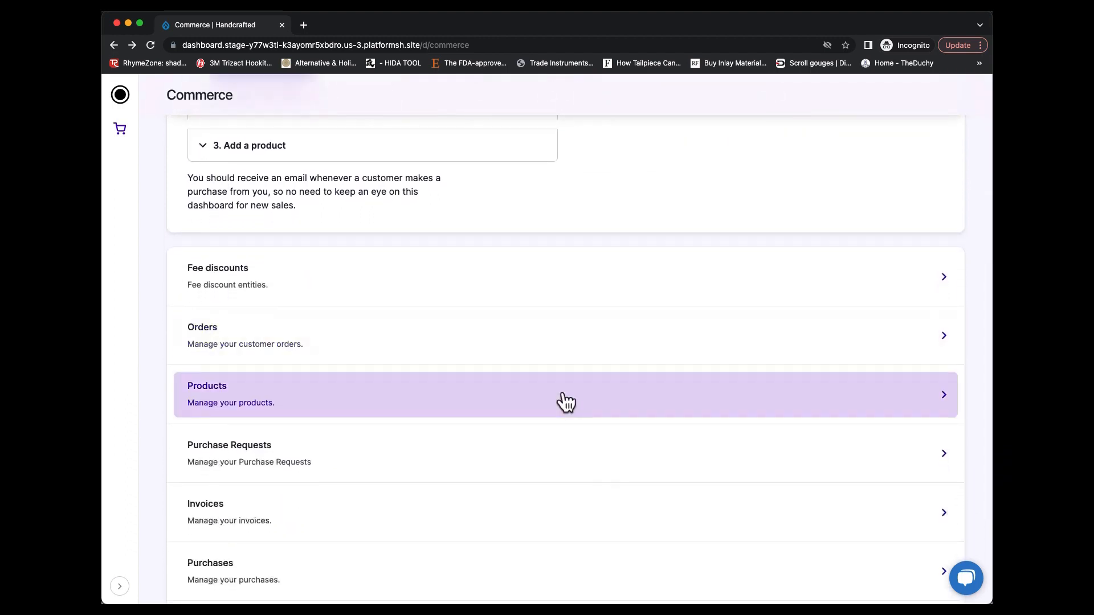